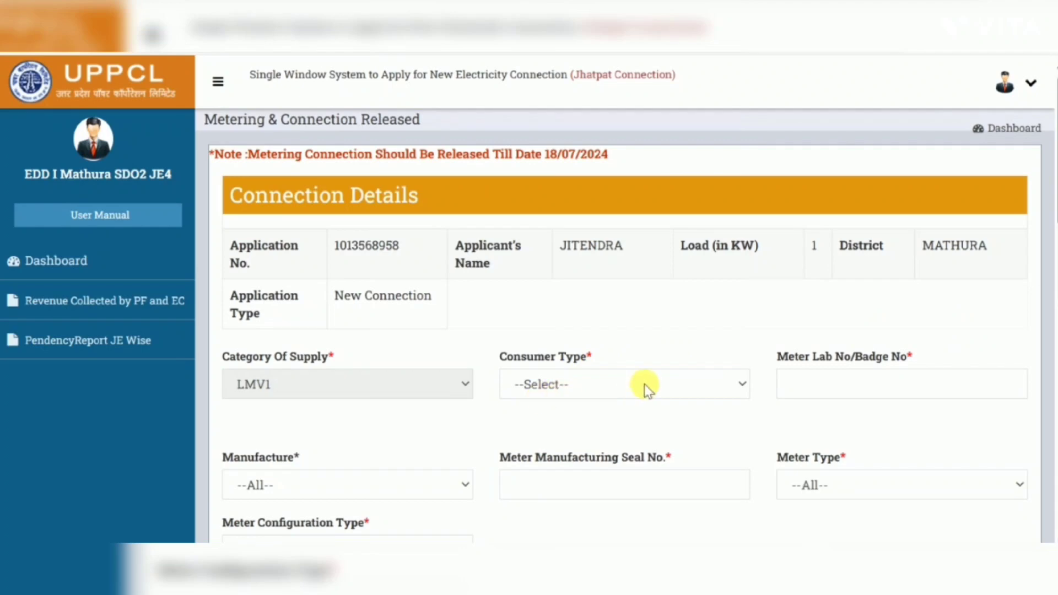
- Set Consumer Type to OTHERS and enter QE140001 as the Meter Lab No/Badge No
{"action": "left_click", "coordinate": [639, 386]}
{"action": "left_click", "coordinate": [566, 431]}
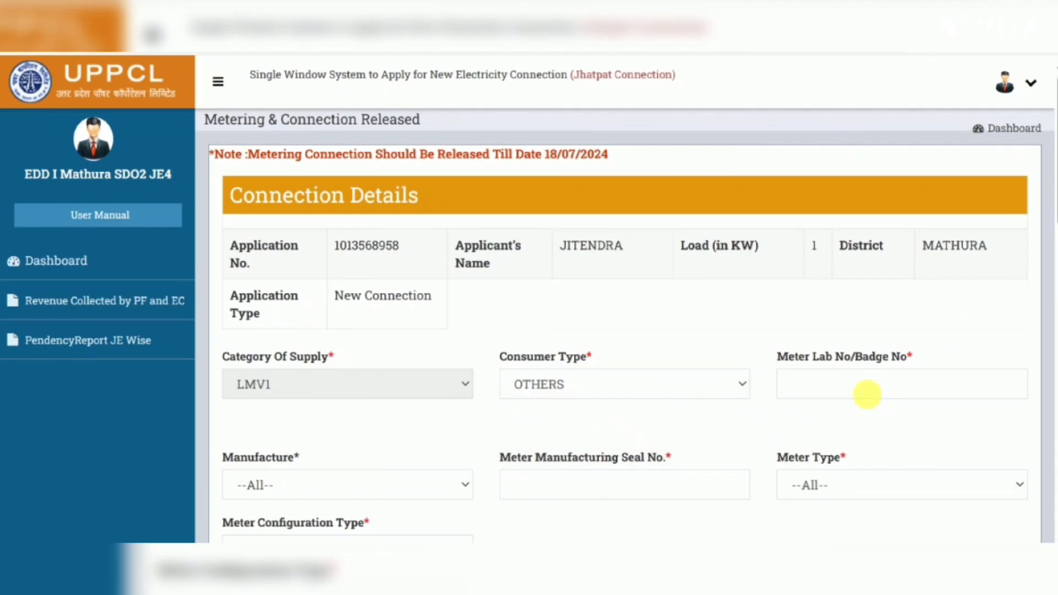
{"action": "left_click", "coordinate": [870, 389]}
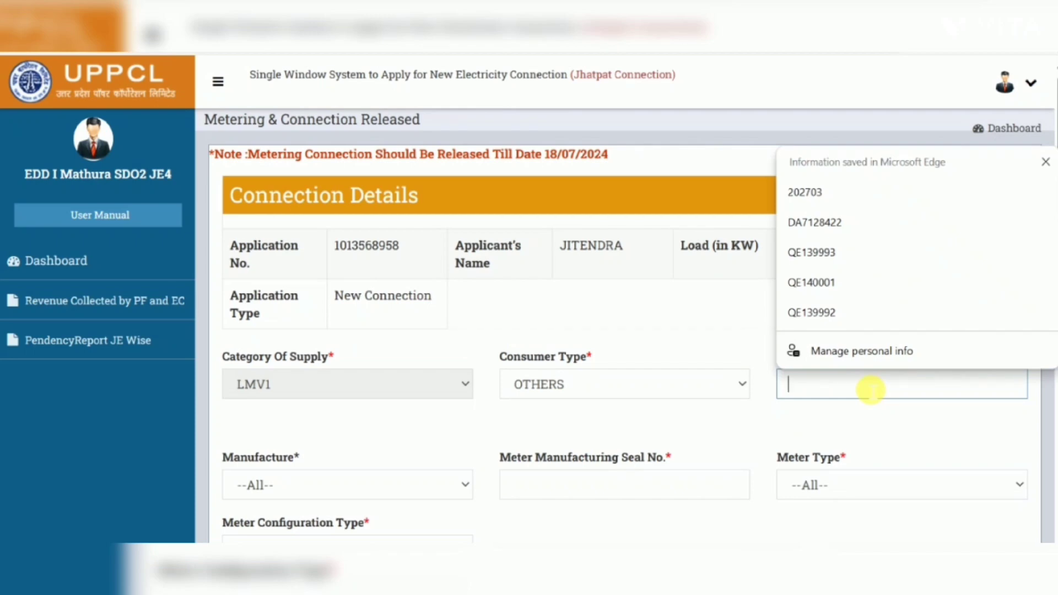
{"action": "type", "text": "Q"}
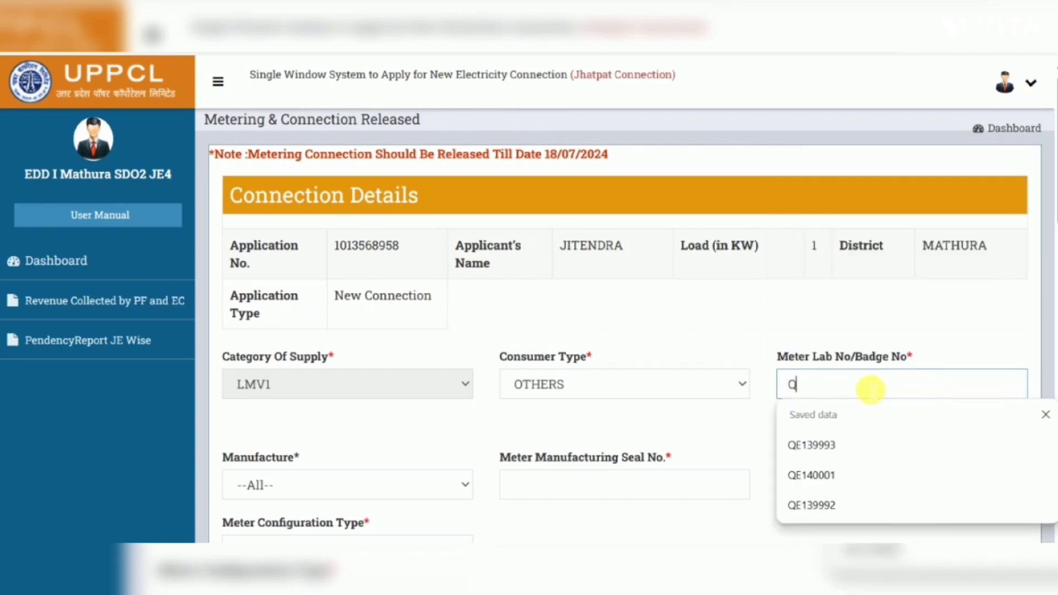
{"action": "type", "text": "W"}
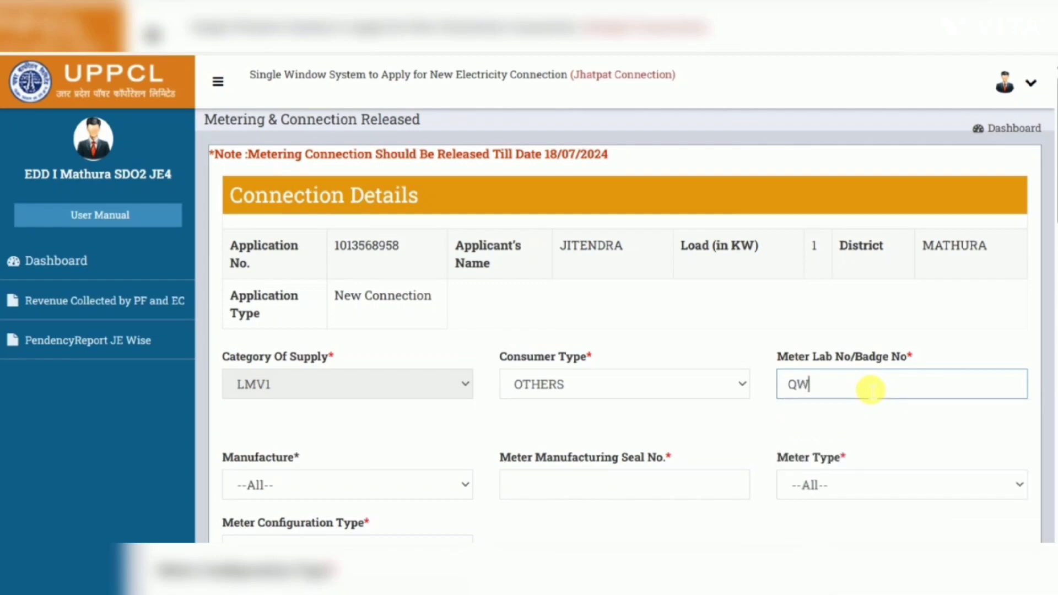
{"action": "key", "text": "BackSpace"}
{"action": "type", "text": "E"}
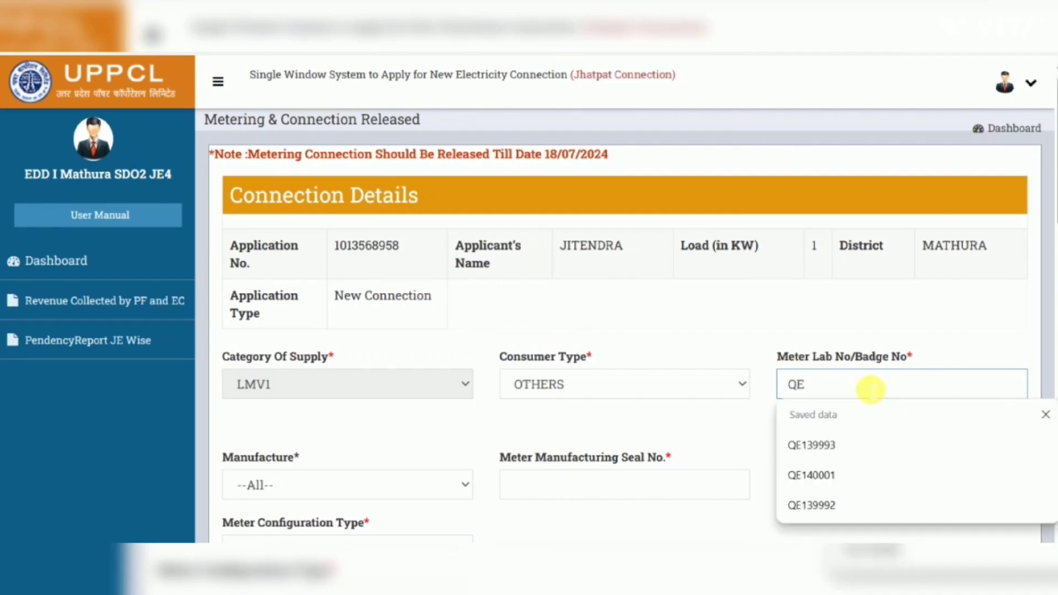
{"action": "type", "text": "140001"}
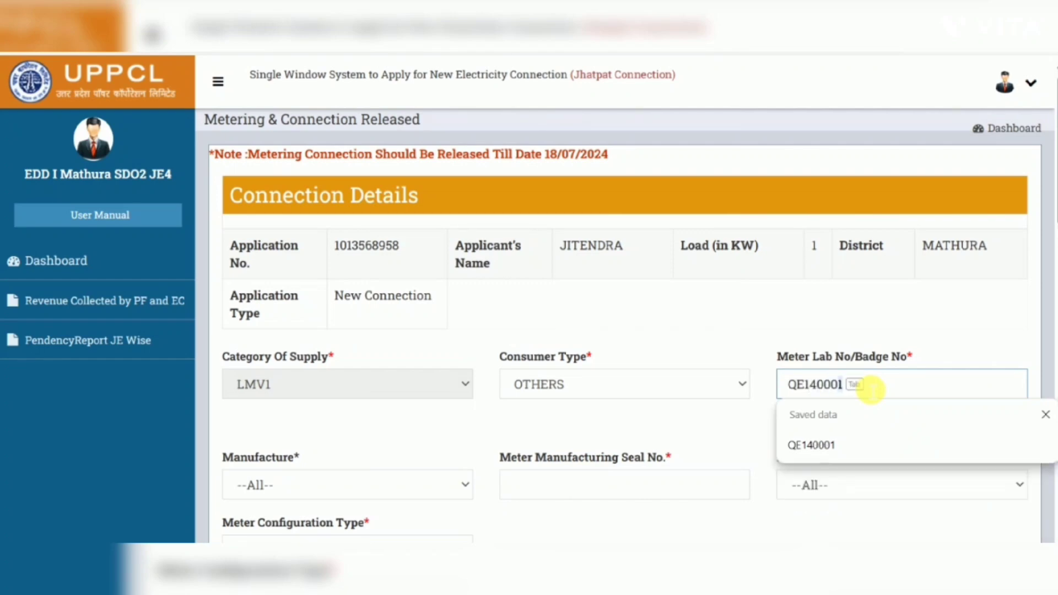
{"action": "key", "text": "Escape"}
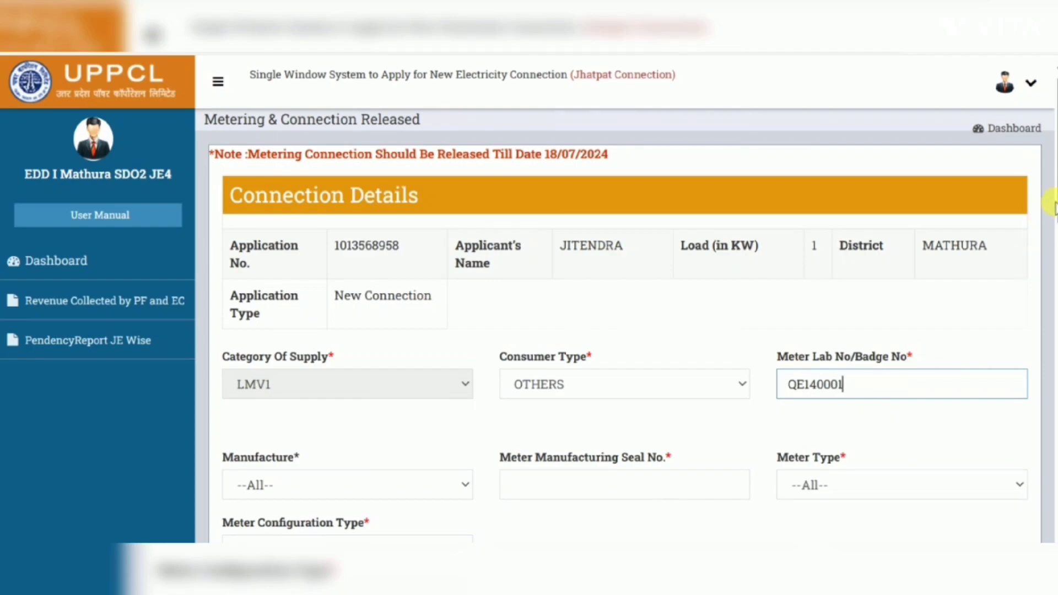
{"action": "left_click_drag", "start_coordinate": [1049, 199], "coordinate": [1049, 257]}
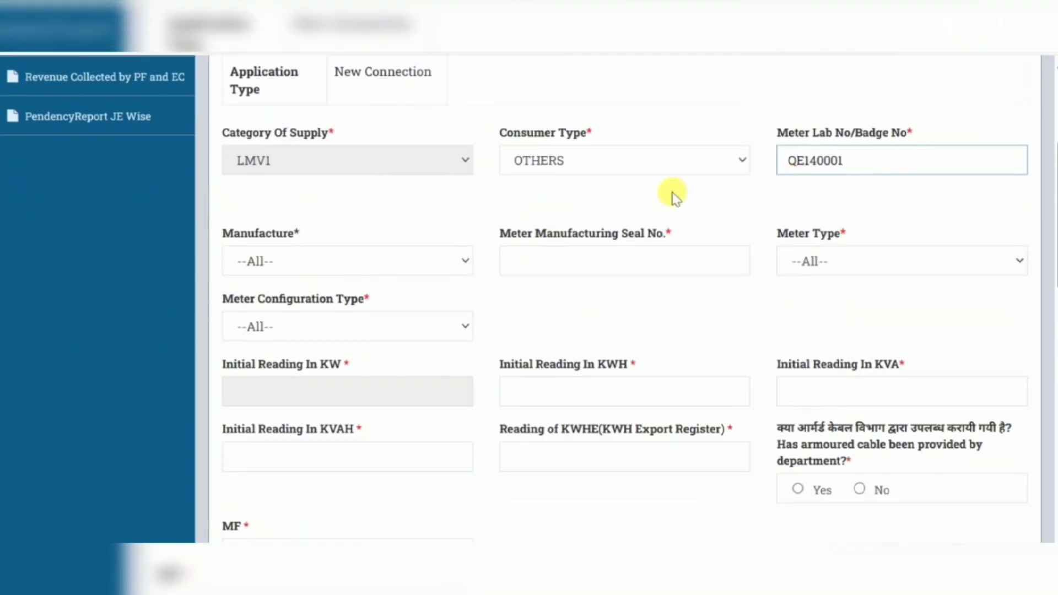
- Choose LINKWELL as the meter manufacturer and enter seal number DA7128422
{"action": "left_click", "coordinate": [397, 267]}
{"action": "left_click", "coordinate": [422, 292]}
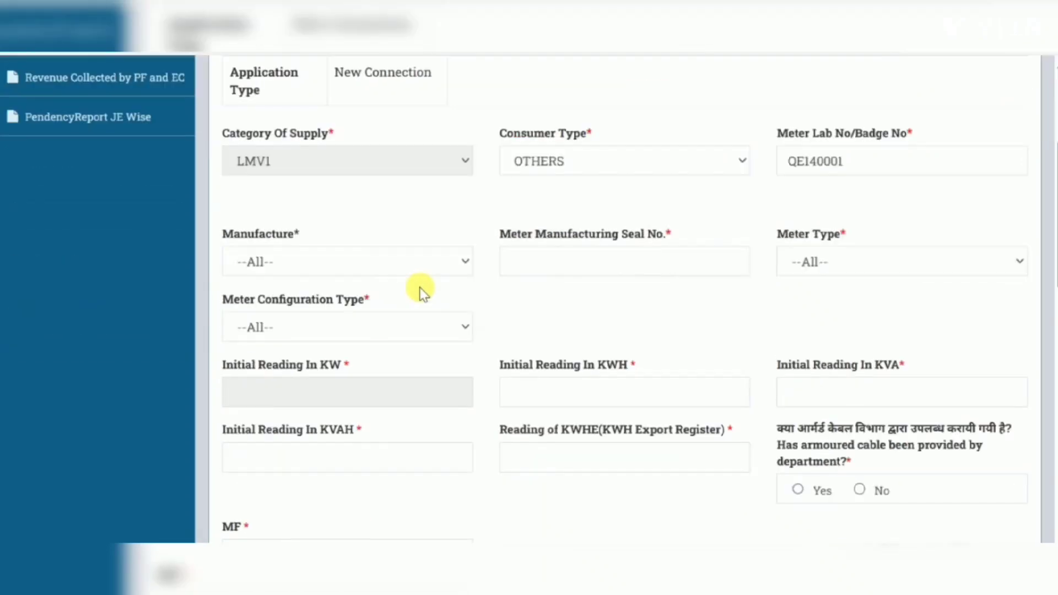
{"action": "left_click", "coordinate": [453, 260]}
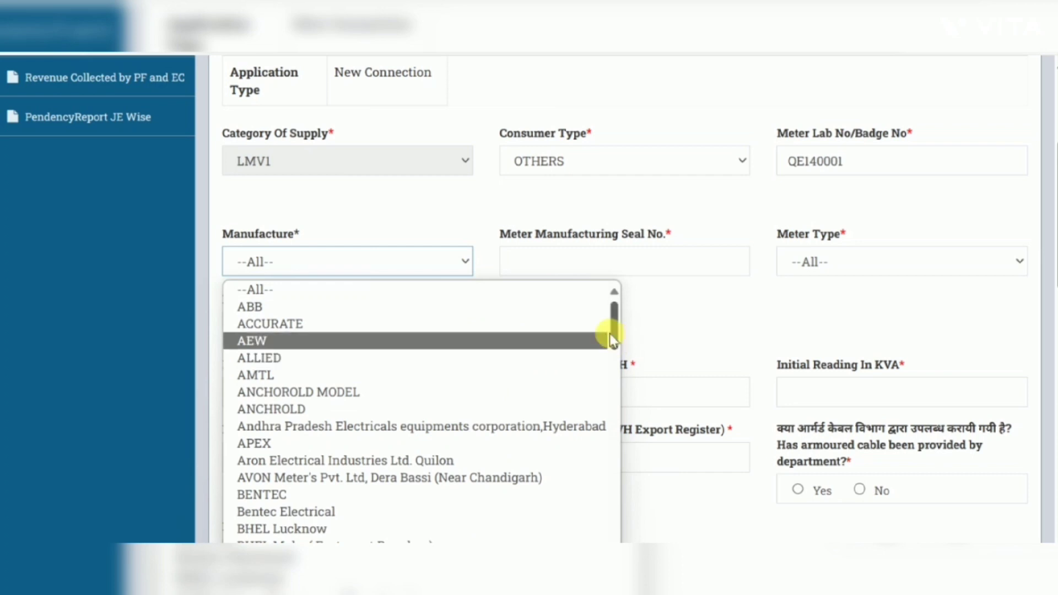
{"action": "left_click_drag", "start_coordinate": [611, 331], "coordinate": [589, 479]}
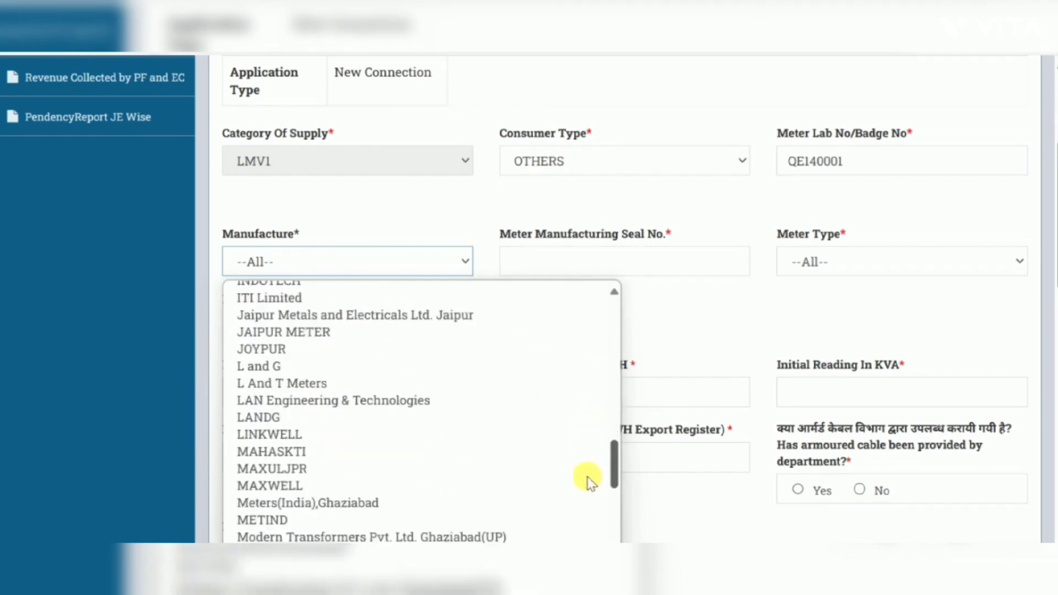
{"action": "scroll", "coordinate": [588, 483], "scroll_direction": "down", "scroll_amount": 1}
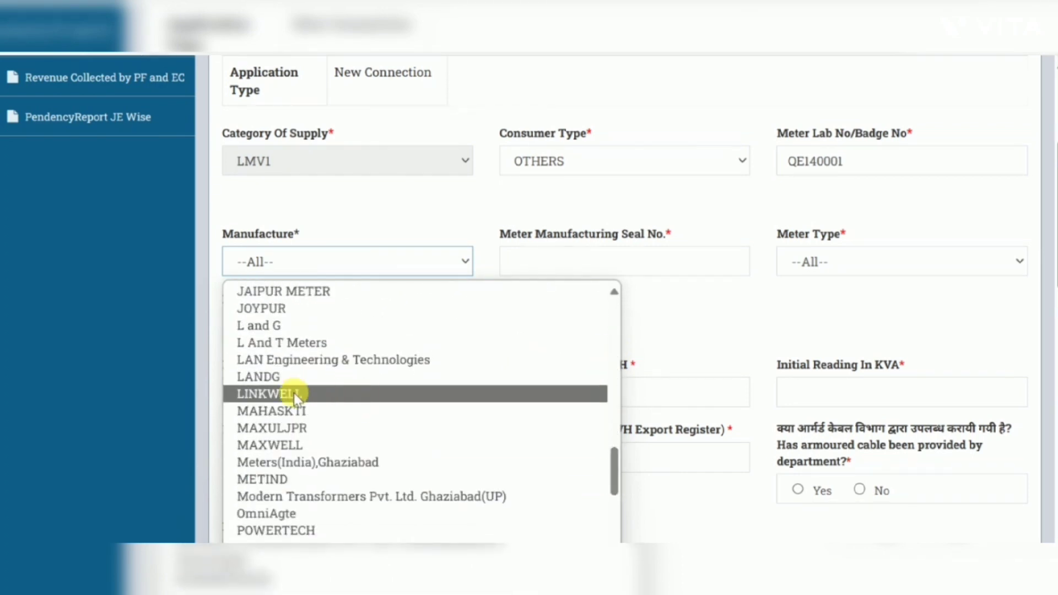
{"action": "left_click", "coordinate": [357, 393]}
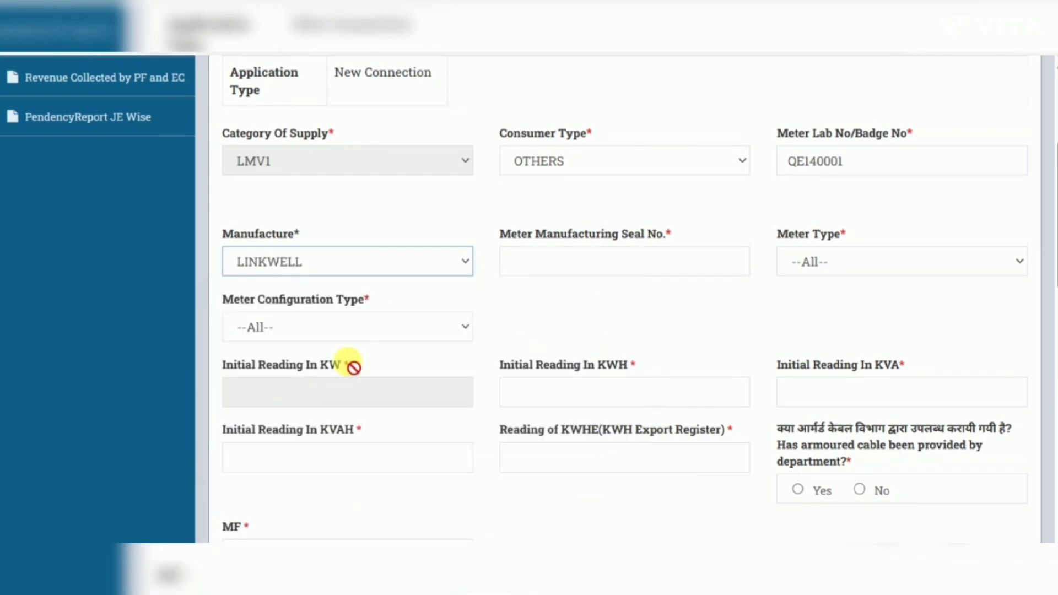
{"action": "left_click", "coordinate": [549, 267]}
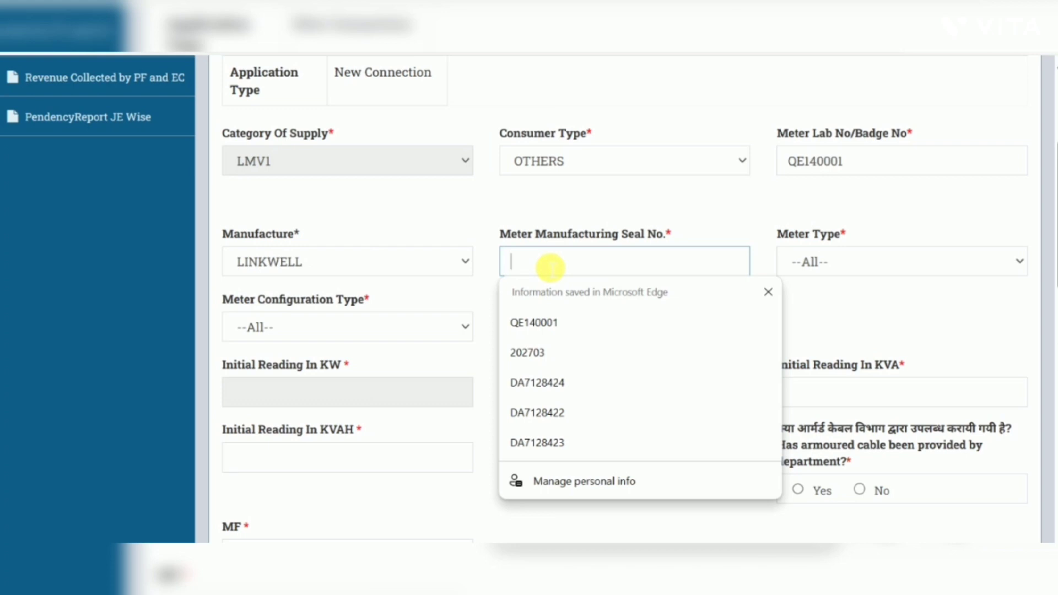
{"action": "type", "text": "D"}
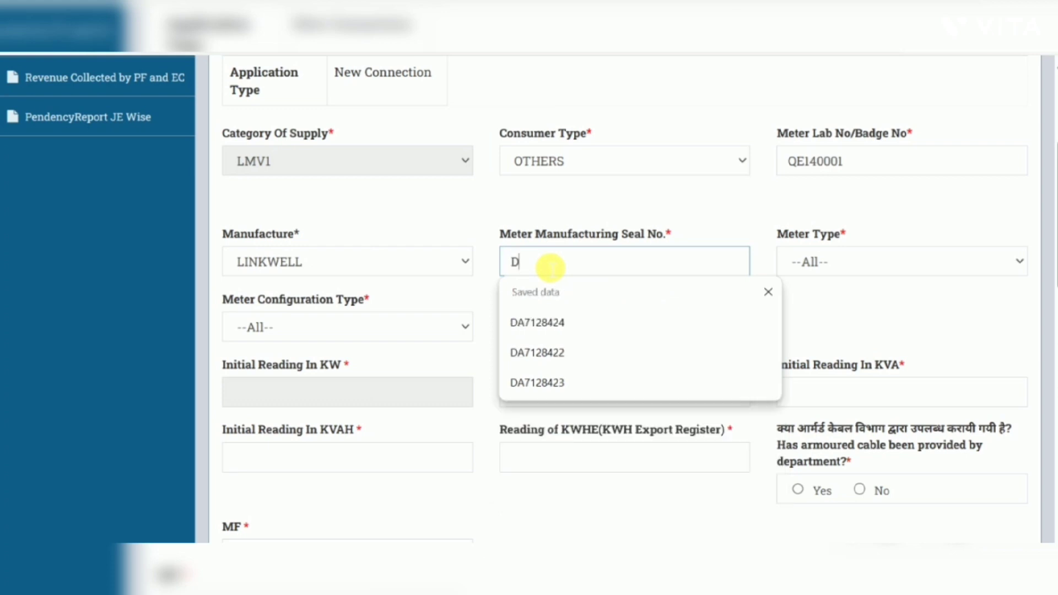
{"action": "type", "text": "A7128422"}
- Set the meter type to Single Phase Meter (Static) with SIMKW configuration
{"action": "left_click", "coordinate": [848, 261]}
{"action": "left_click", "coordinate": [848, 306]}
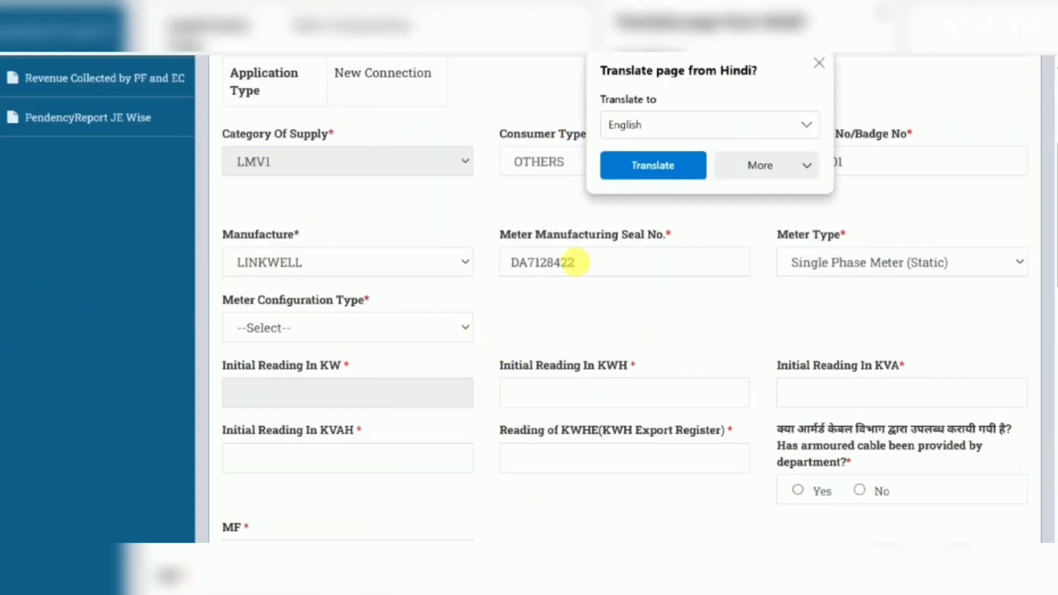
{"action": "left_click", "coordinate": [819, 63]}
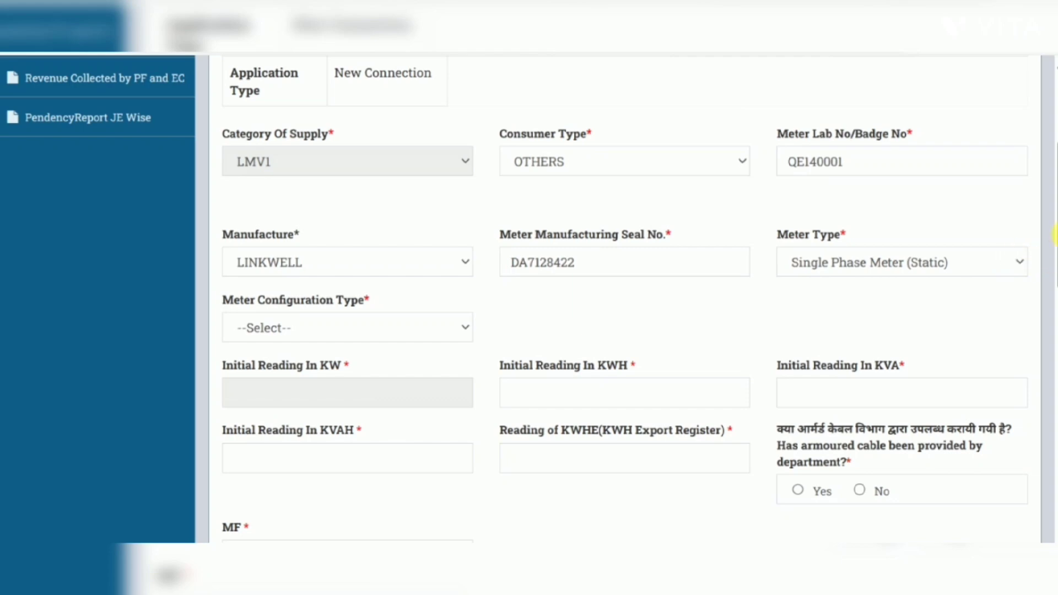
{"action": "left_click_drag", "start_coordinate": [1053, 259], "coordinate": [1052, 286]}
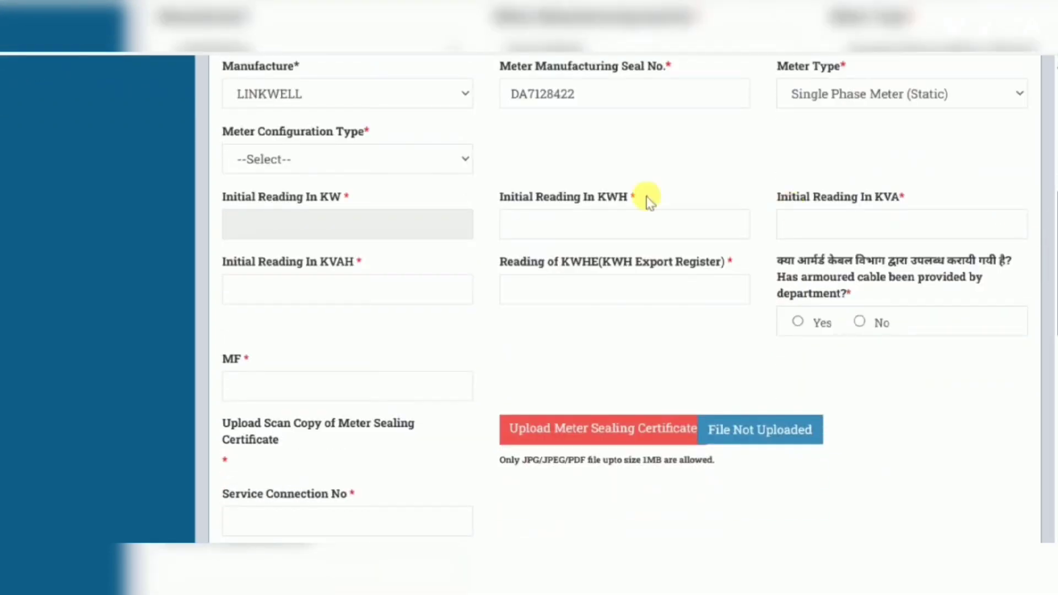
{"action": "left_click", "coordinate": [467, 159]}
{"action": "left_click", "coordinate": [414, 204]}
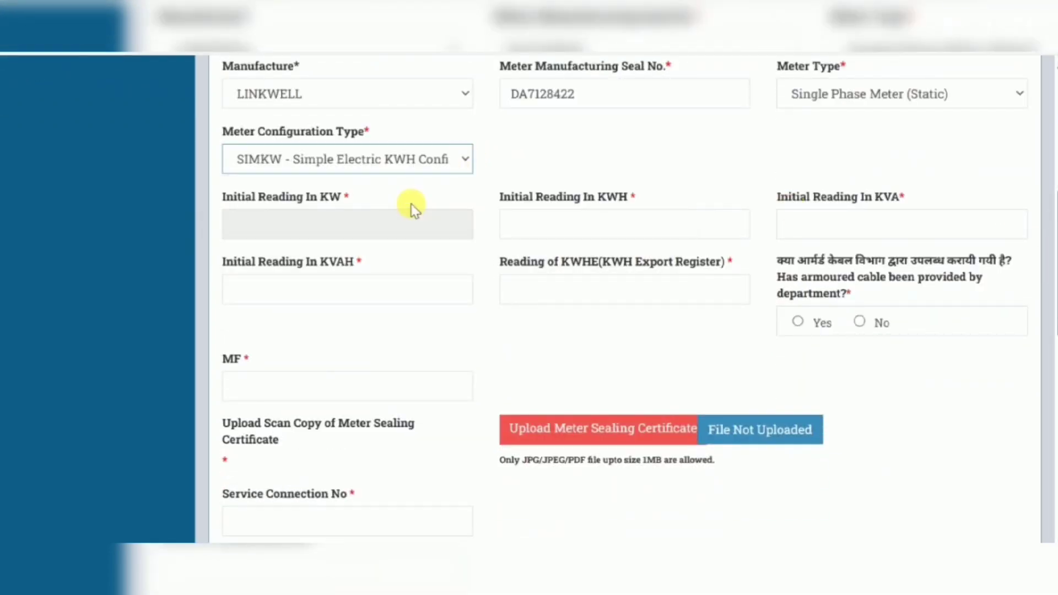
- Enter KW, KWH and KWH export readings of 0, armoured cable No, and MF 1
{"action": "left_click", "coordinate": [388, 226]}
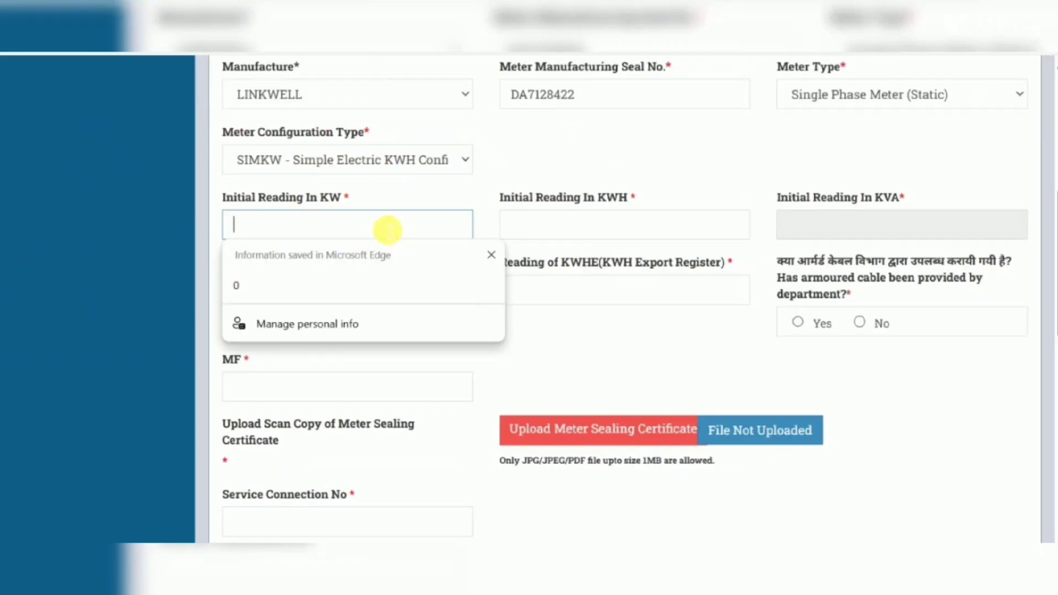
{"action": "type", "text": "0"}
{"action": "left_click", "coordinate": [531, 235]}
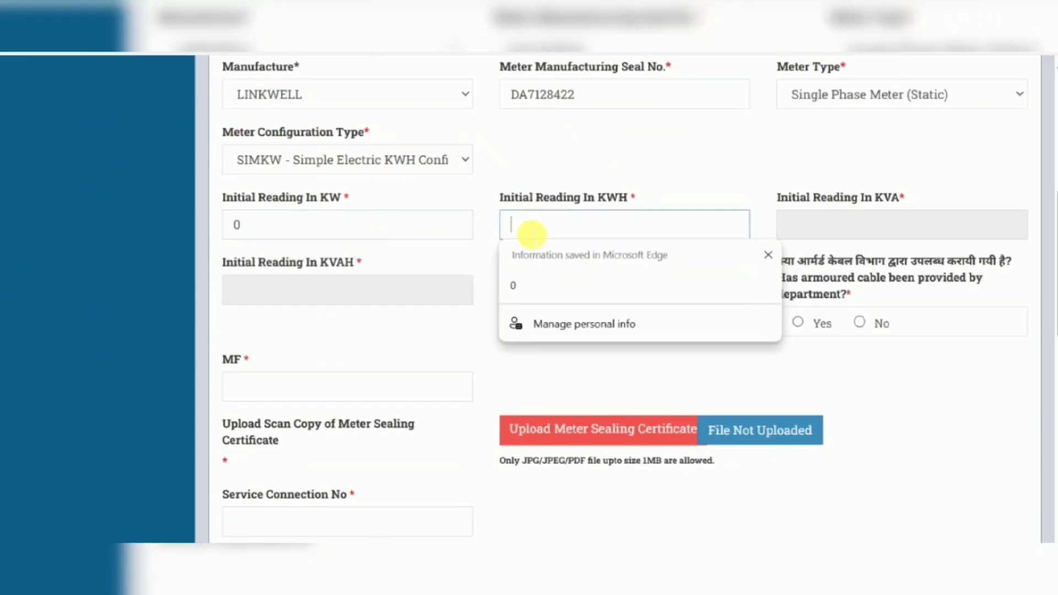
{"action": "type", "text": "0"}
{"action": "left_click", "coordinate": [551, 297]}
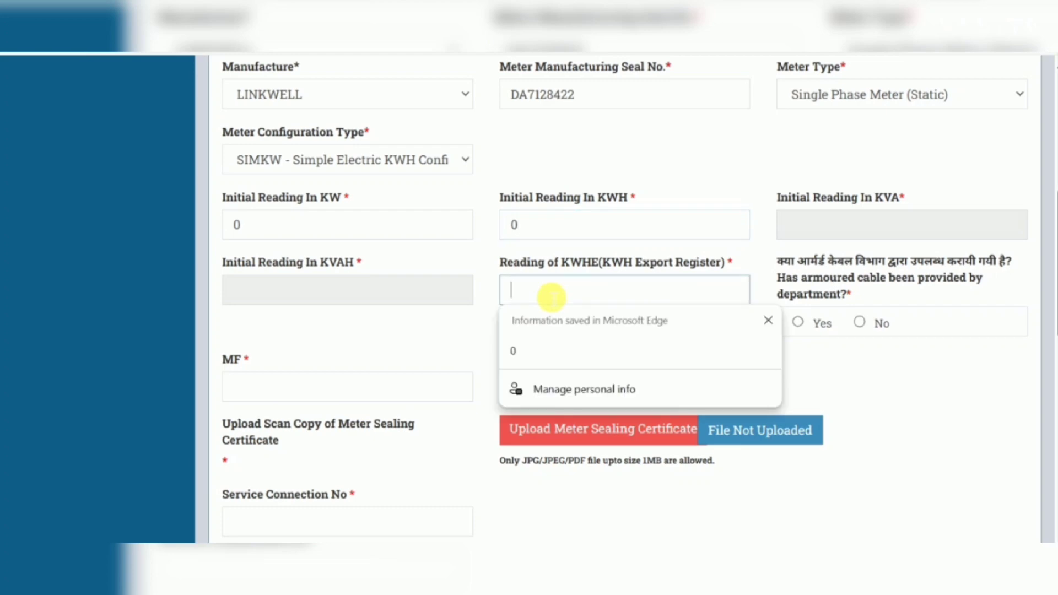
{"action": "type", "text": "0"}
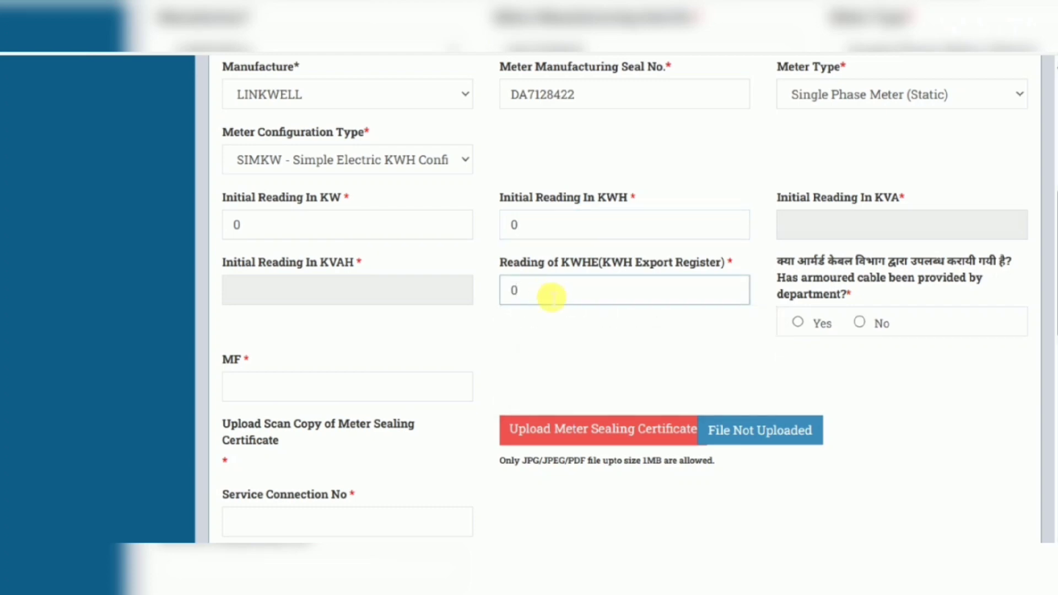
{"action": "left_click", "coordinate": [860, 322]}
{"action": "left_click", "coordinate": [343, 401]}
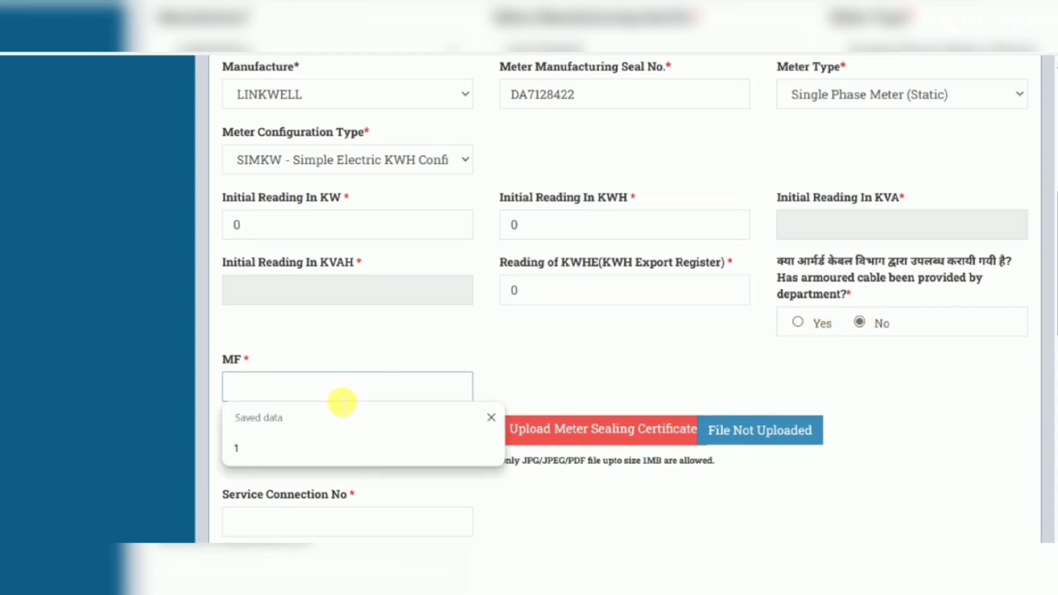
{"action": "type", "text": "1"}
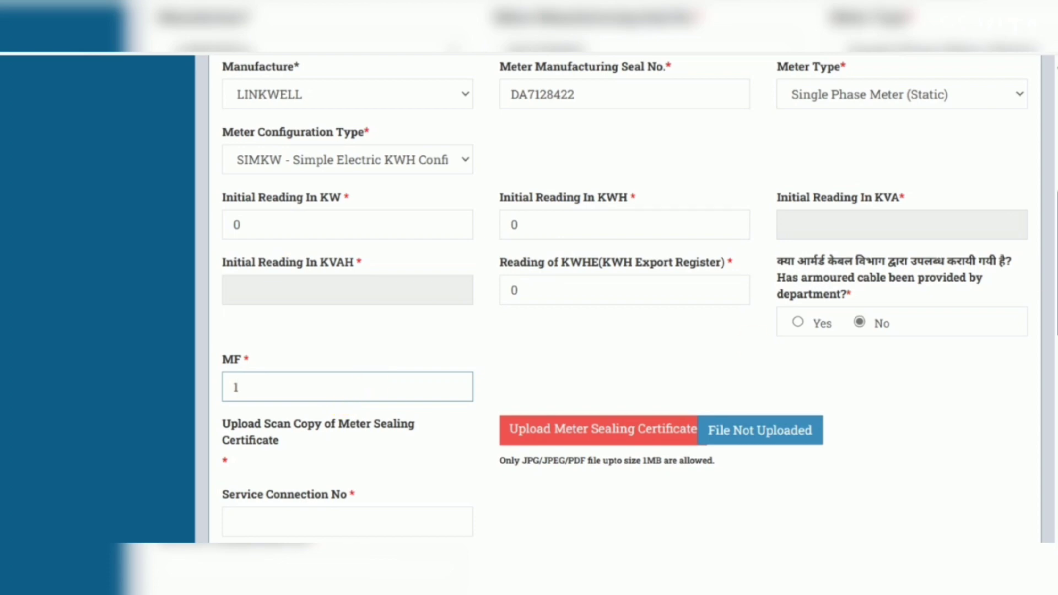
{"action": "scroll", "coordinate": [1052, 317], "scroll_direction": "down", "scroll_amount": 4}
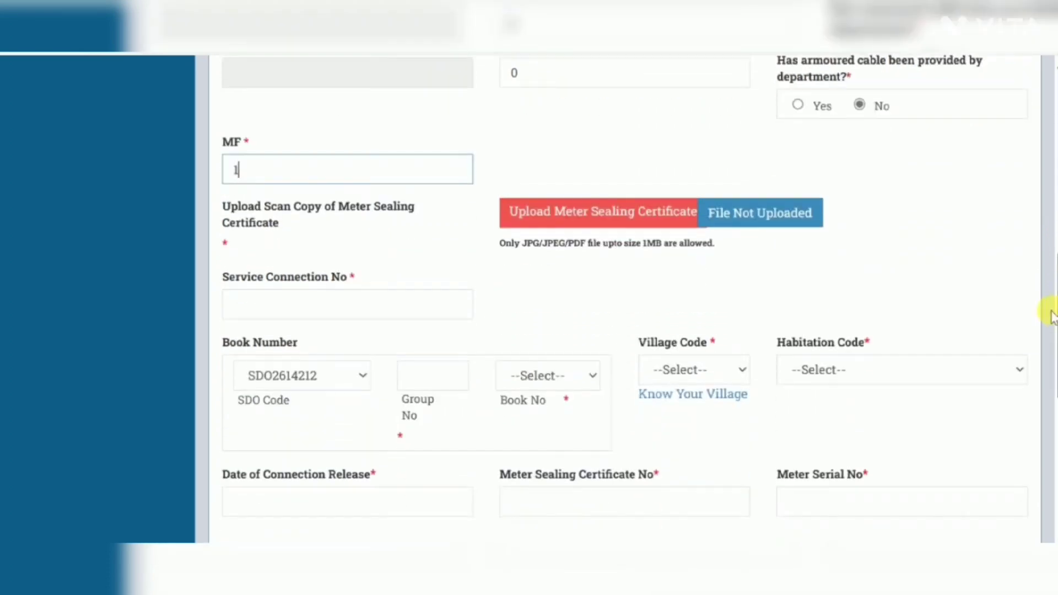
- Upload the Meter Sealing Certificate scan file to the form
{"action": "left_click", "coordinate": [553, 219]}
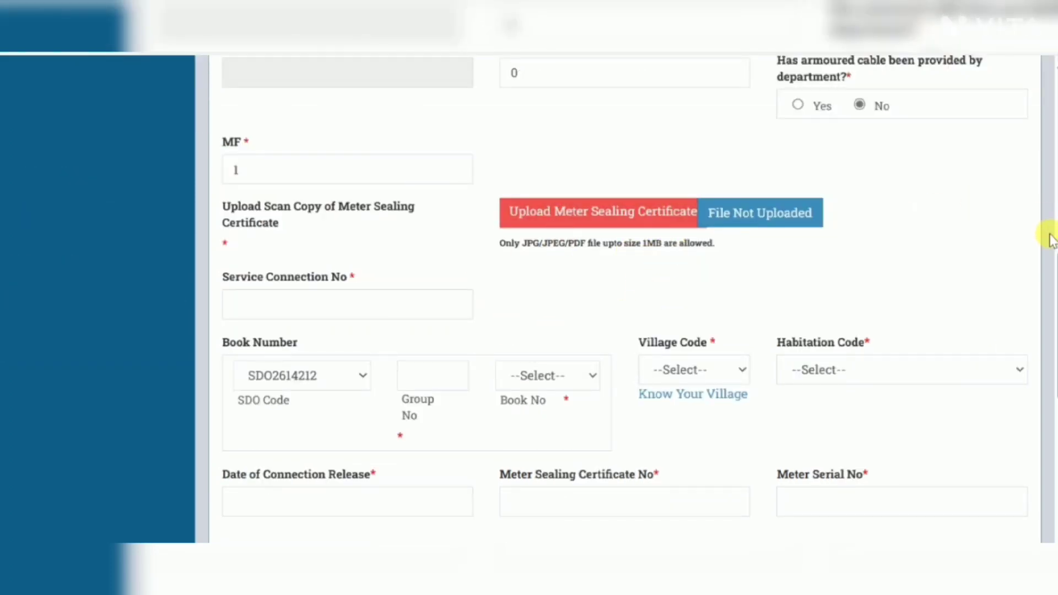
{"action": "left_click", "coordinate": [645, 218]}
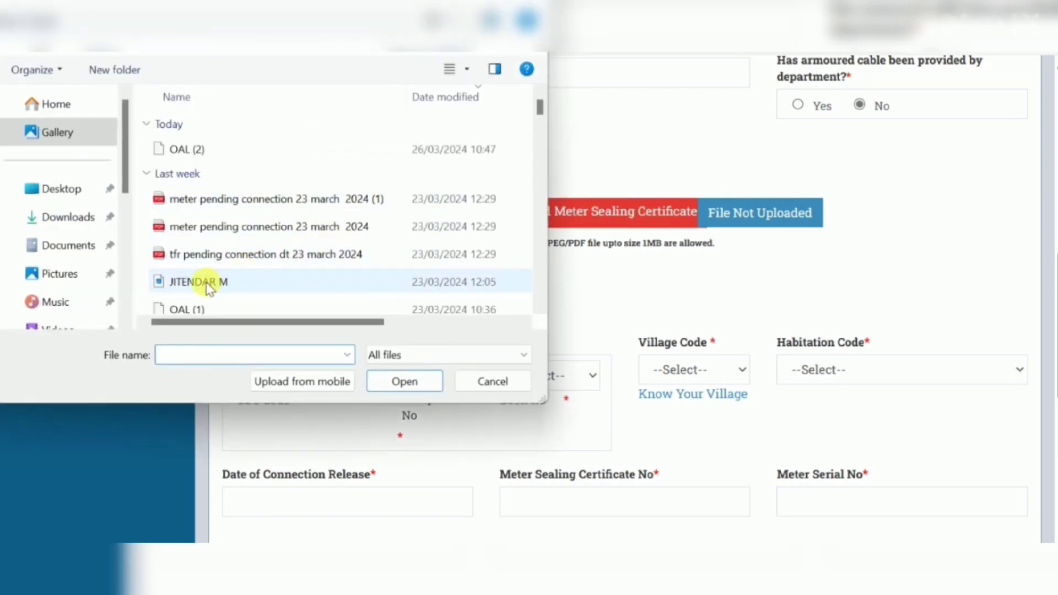
{"action": "left_click", "coordinate": [203, 282]}
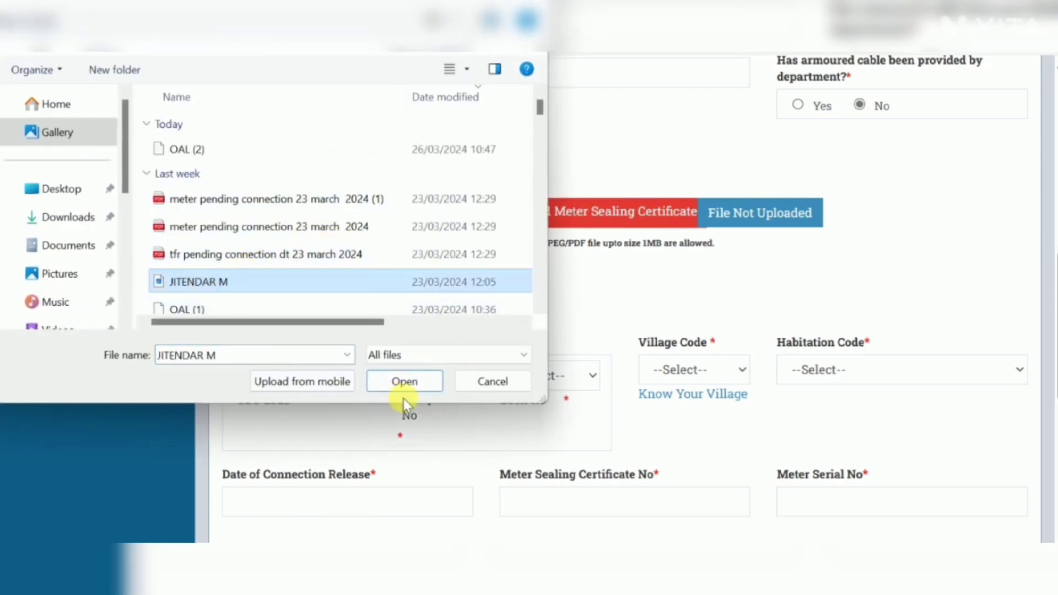
{"action": "left_click", "coordinate": [406, 381]}
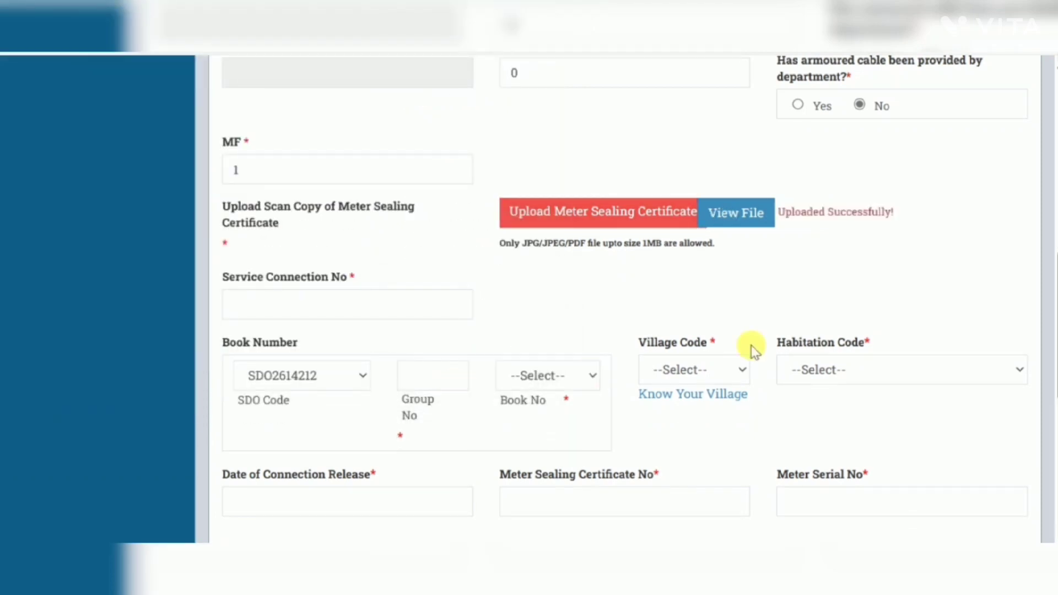
- Enter Service Connection No 202703 and Group No 1
{"action": "left_click", "coordinate": [314, 309]}
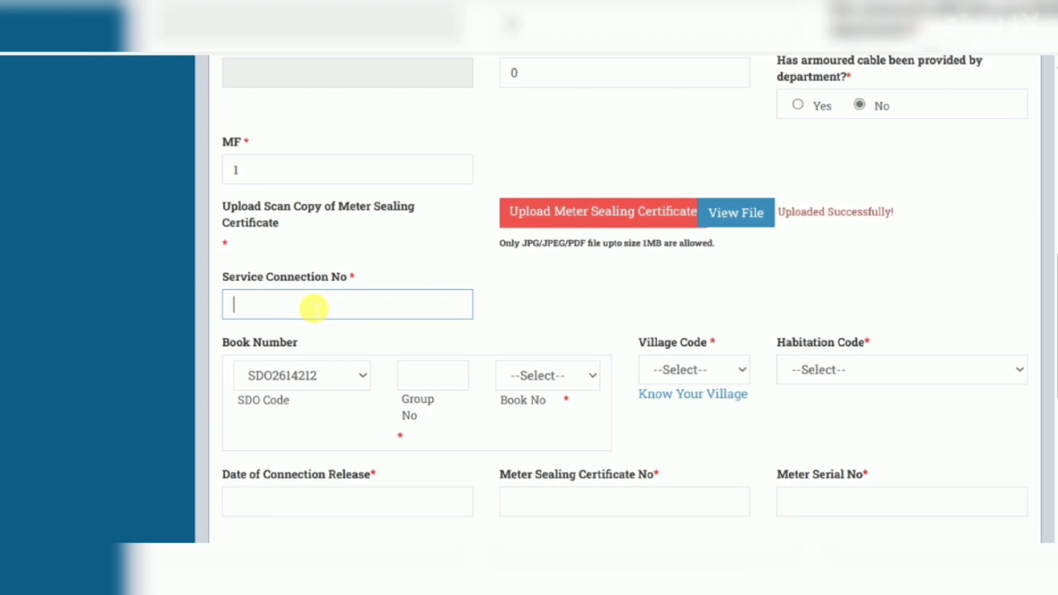
{"action": "type", "text": "202703"}
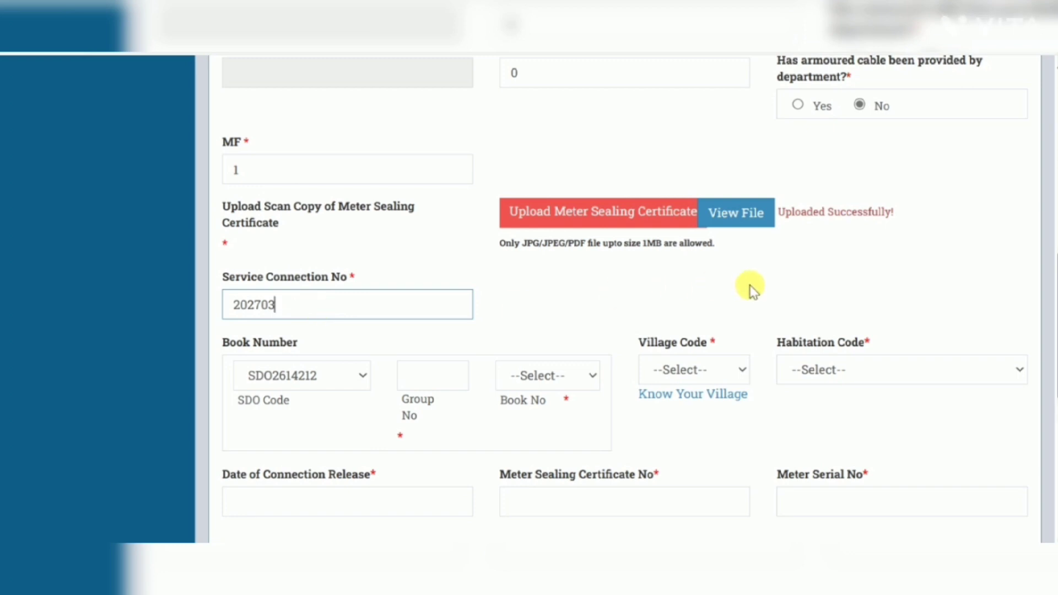
{"action": "left_click", "coordinate": [440, 379]}
{"action": "type", "text": "1"}
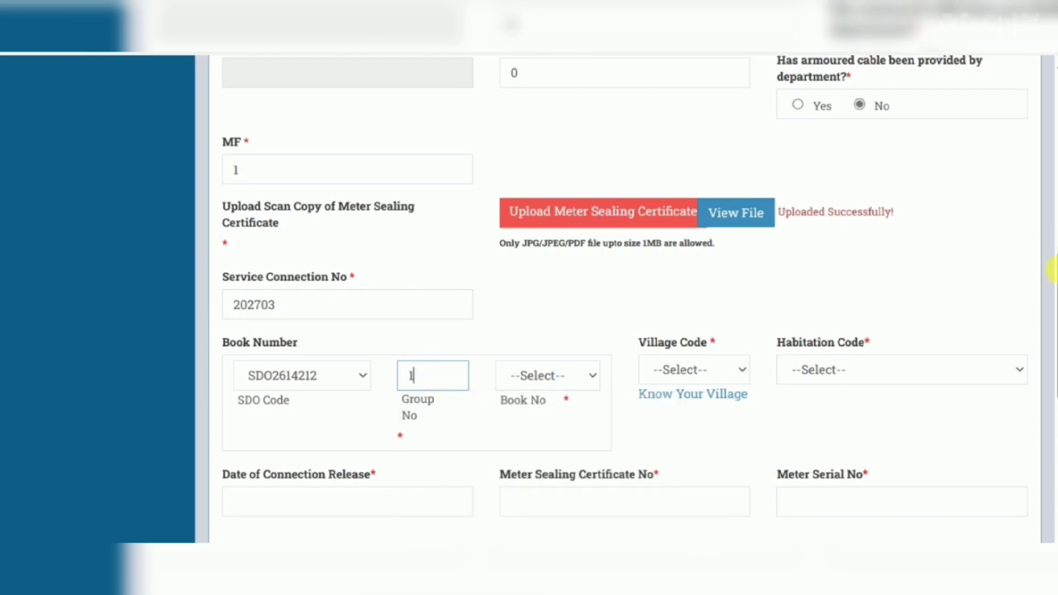
{"action": "scroll", "coordinate": [1053, 268], "scroll_direction": "down", "scroll_amount": 3}
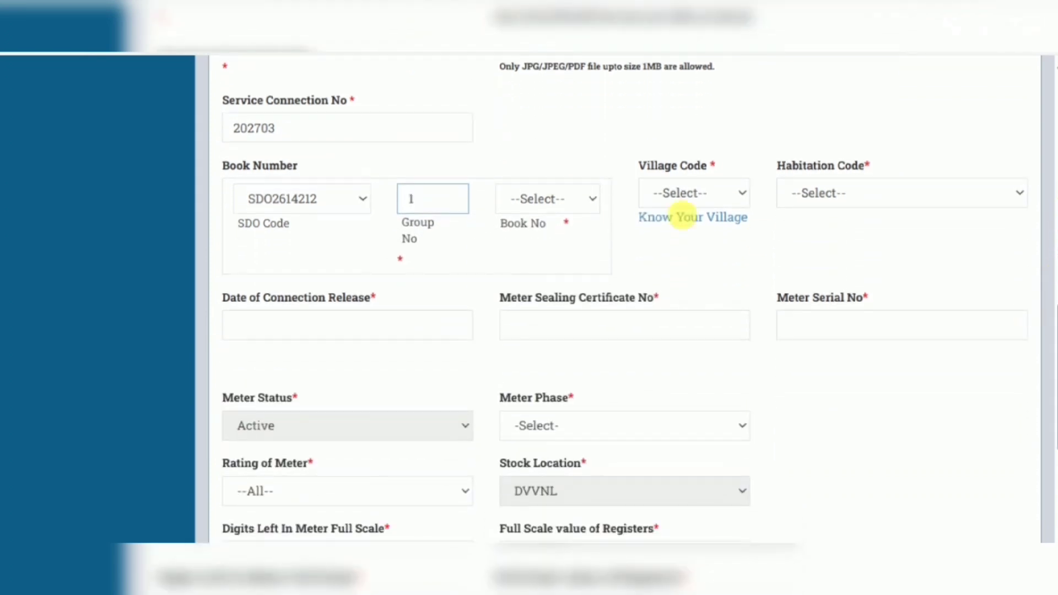
{"action": "left_click", "coordinate": [592, 199]}
{"action": "left_click", "coordinate": [592, 199]}
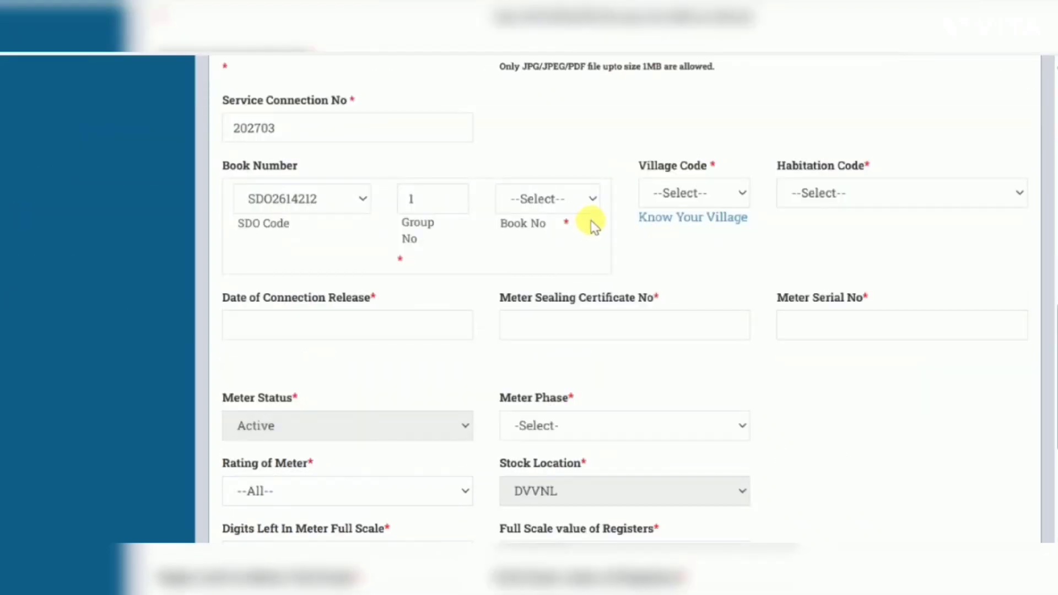
{"action": "left_click", "coordinate": [592, 200]}
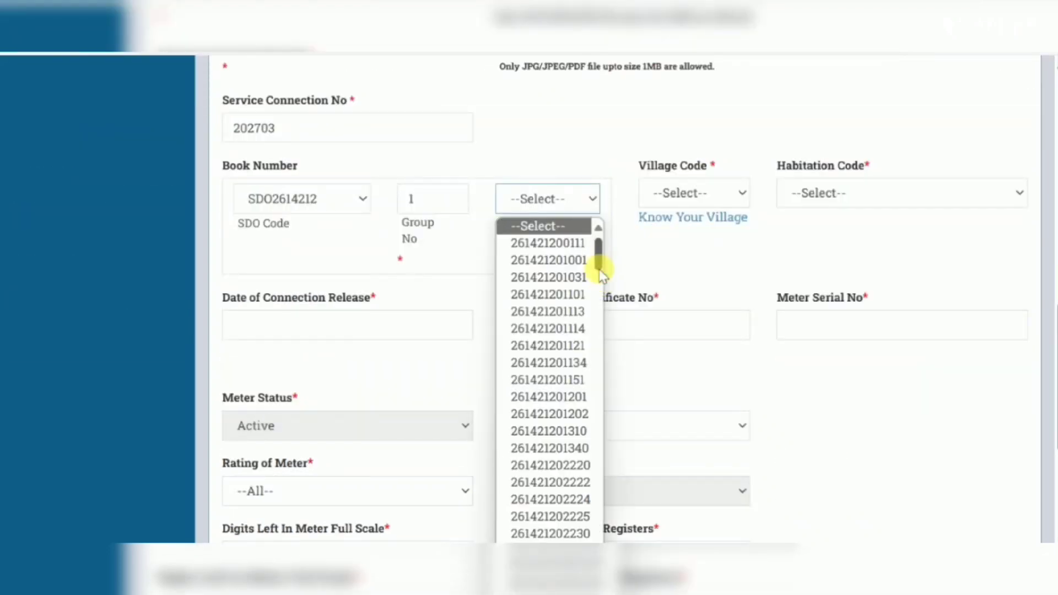
{"action": "left_click_drag", "start_coordinate": [599, 269], "coordinate": [592, 534]}
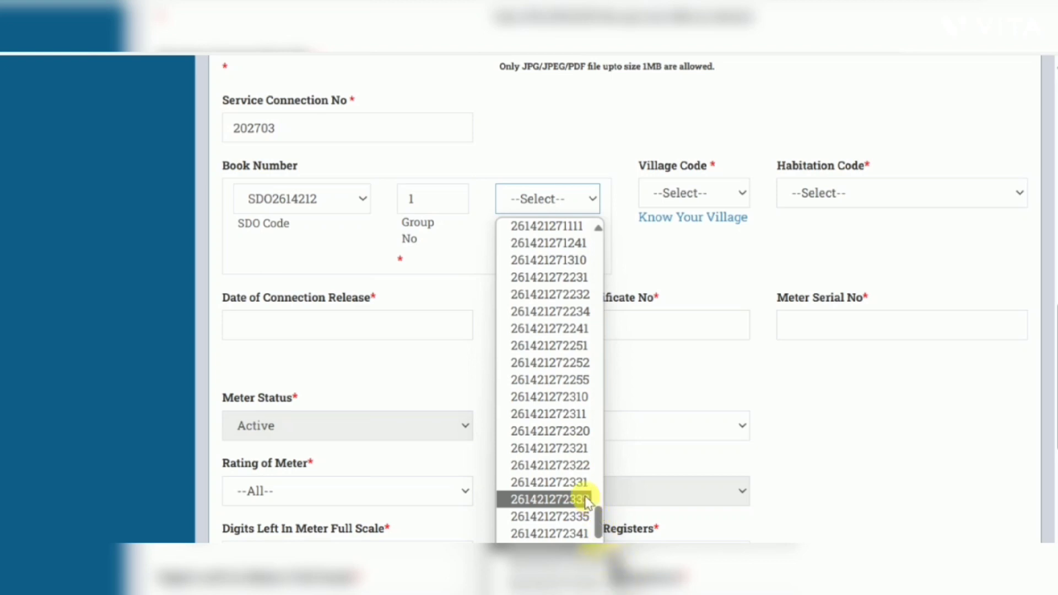
{"action": "left_click", "coordinate": [574, 483]}
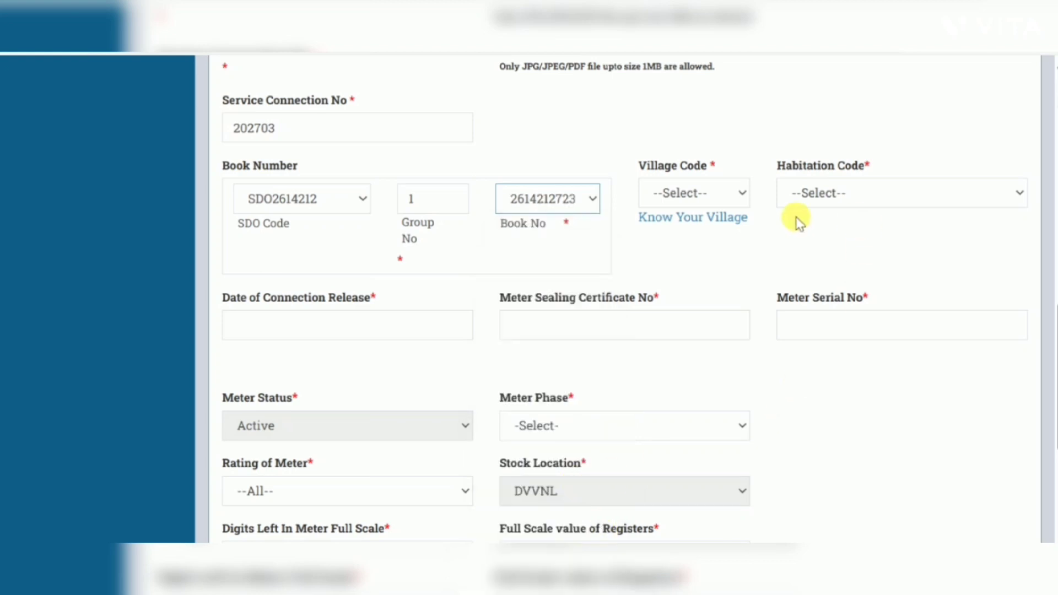
- Choose OL for the Village Code, searching with 'oba', and OL for the Habitation Code
{"action": "left_click", "coordinate": [740, 194]}
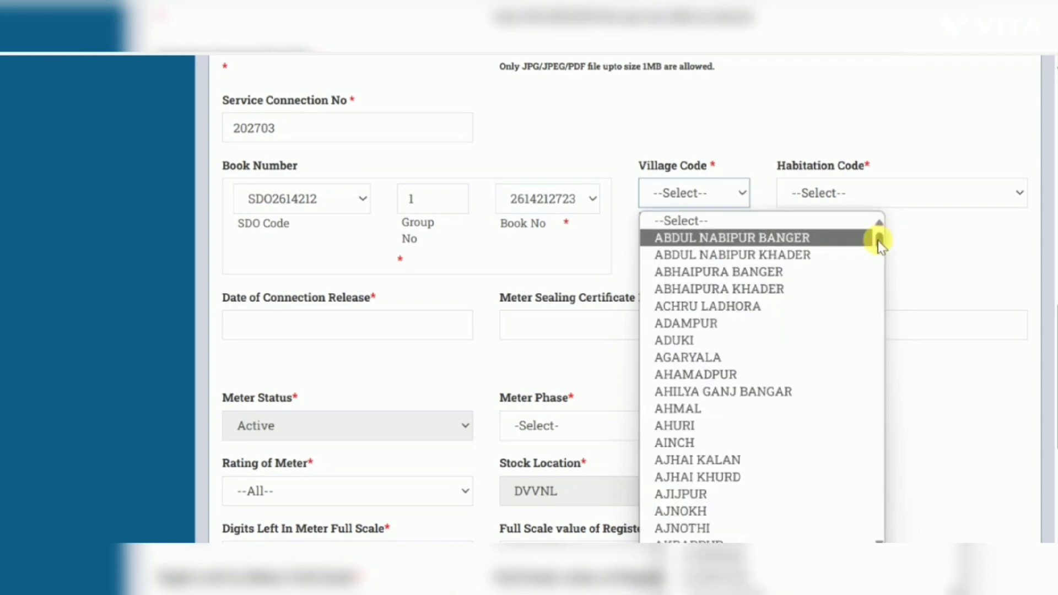
{"action": "type", "text": "oba"}
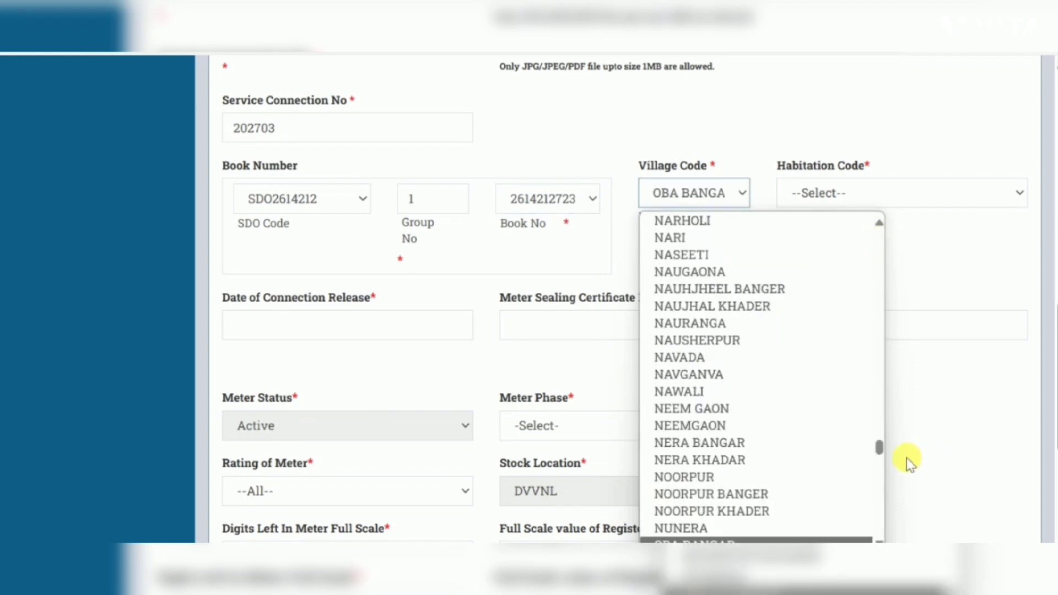
{"action": "left_click_drag", "start_coordinate": [881, 445], "coordinate": [879, 449]}
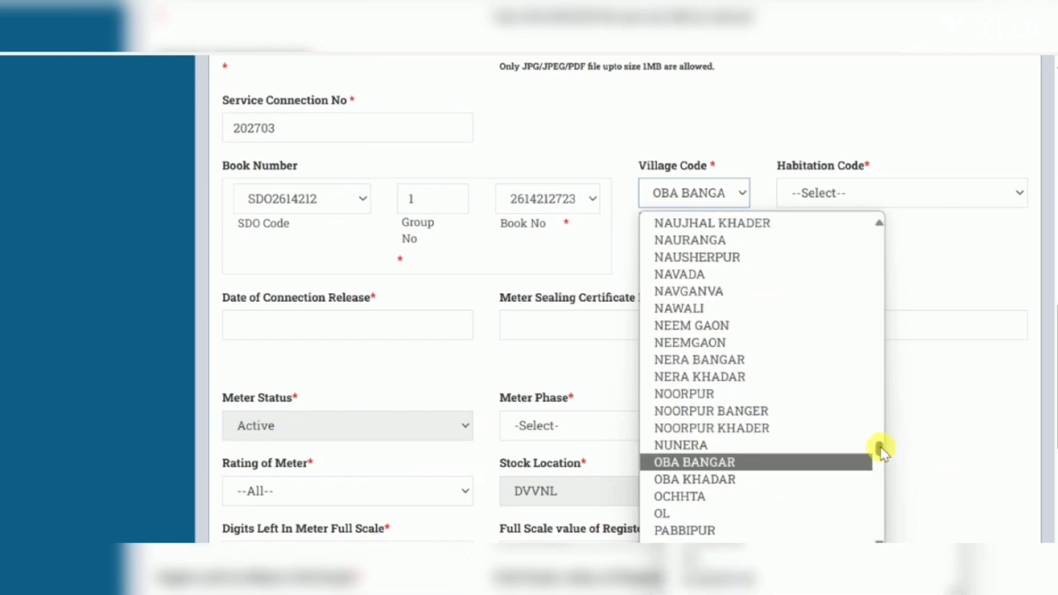
{"action": "left_click", "coordinate": [683, 514]}
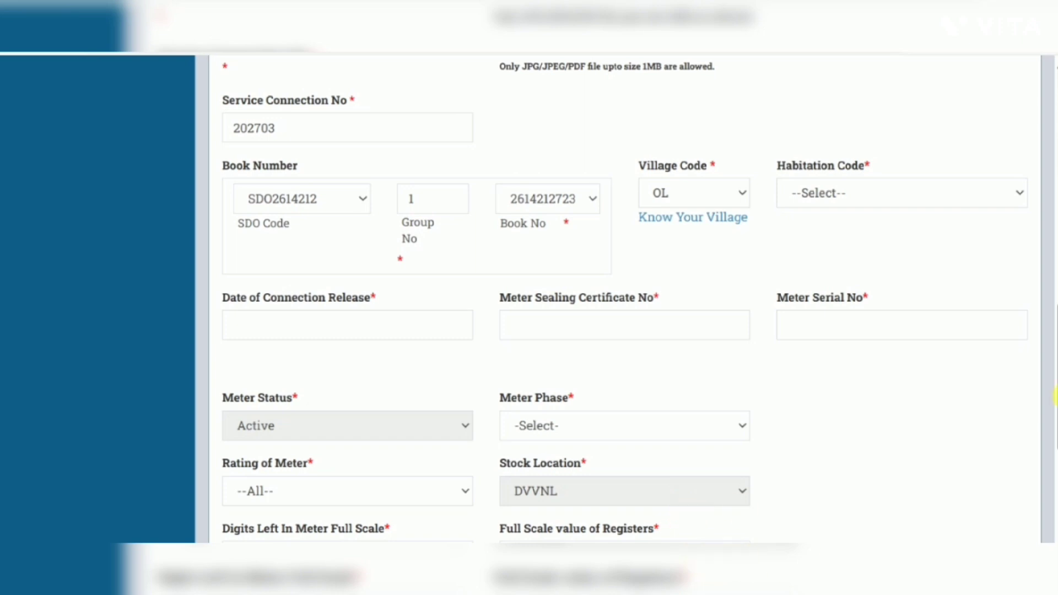
{"action": "left_click", "coordinate": [996, 193]}
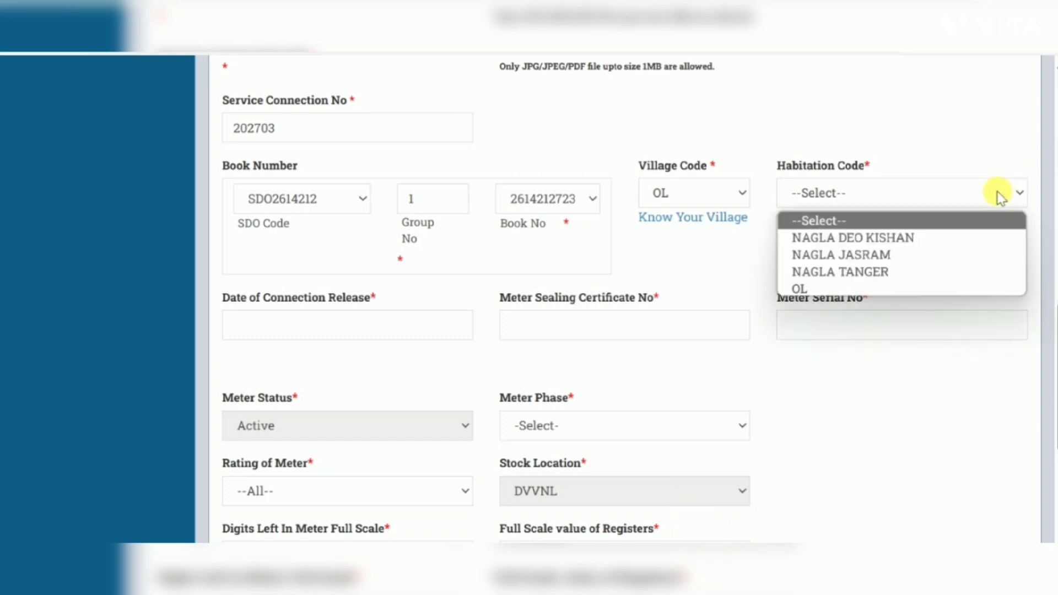
{"action": "left_click", "coordinate": [799, 289]}
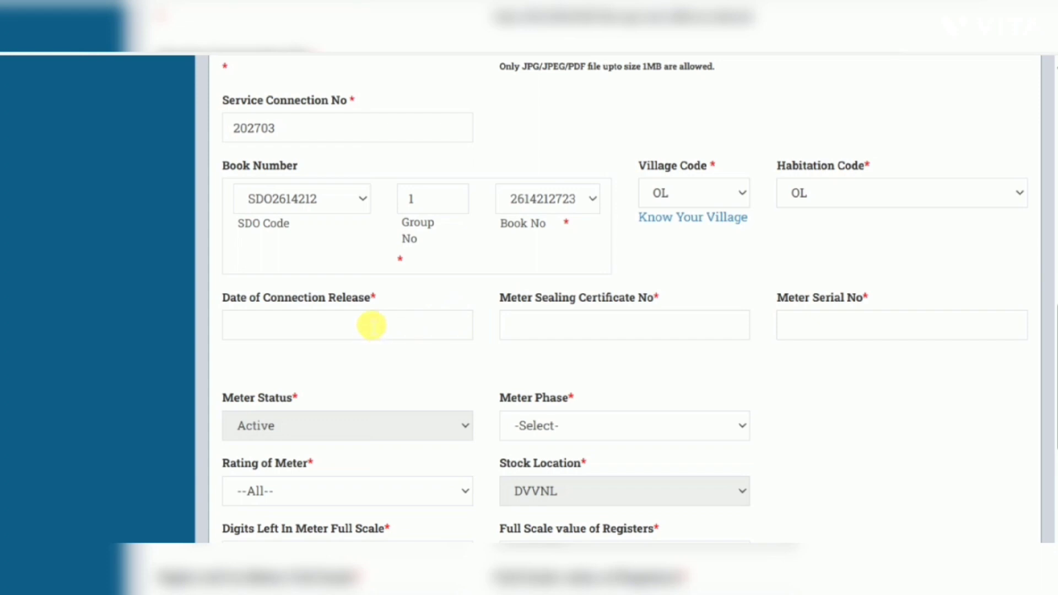
- Pick 26 March 2024 as the Date of Connection Release in the calendar
{"action": "left_click", "coordinate": [363, 329]}
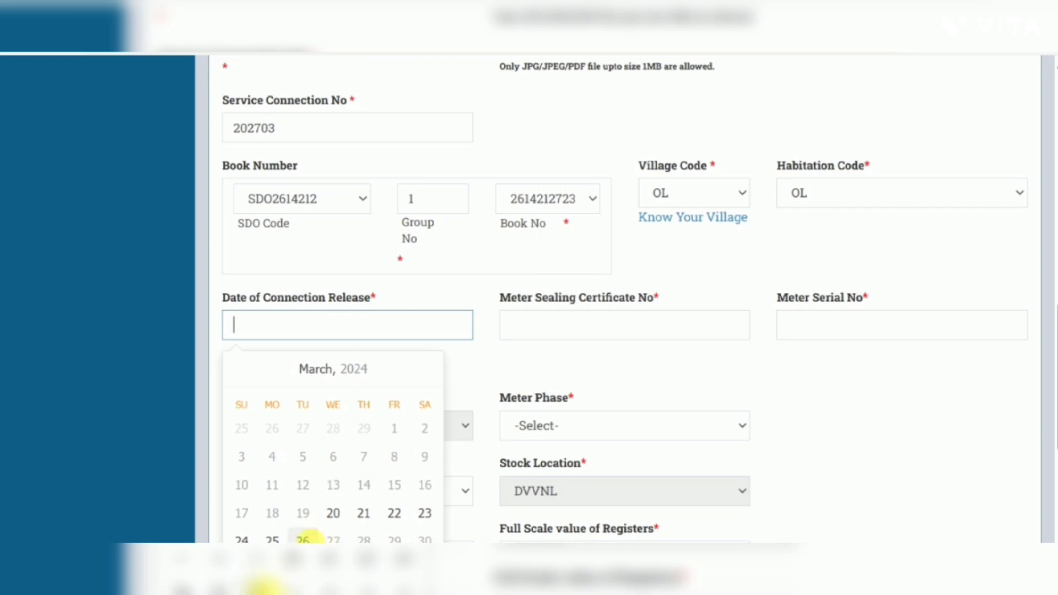
{"action": "left_click", "coordinate": [305, 538]}
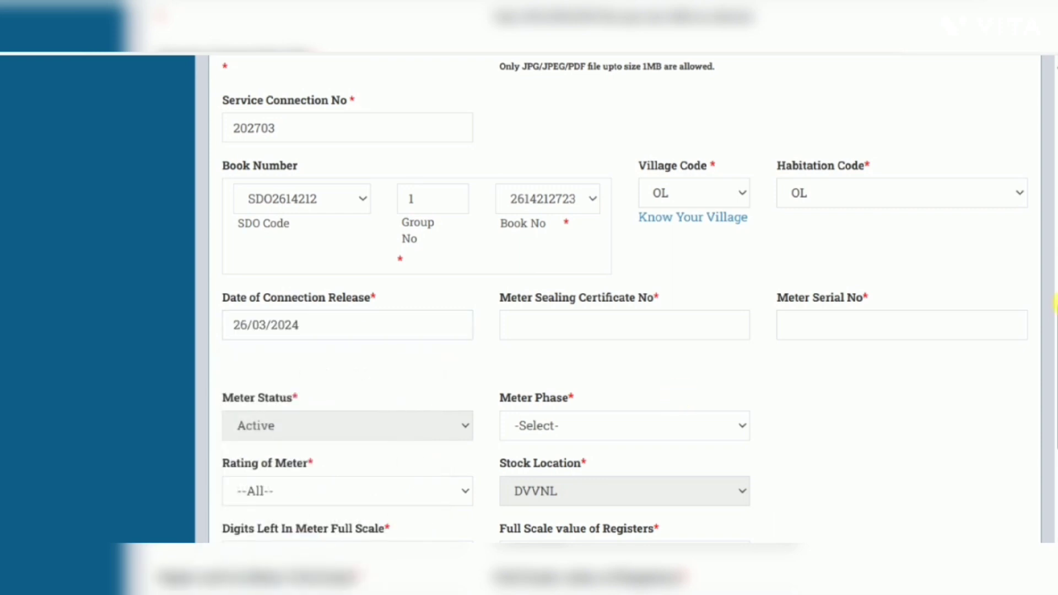
- Enter Meter Sealing Certificate No 00073834, then add a leading zero to make 000073834
{"action": "scroll", "coordinate": [1053, 337], "scroll_direction": "down", "scroll_amount": 3}
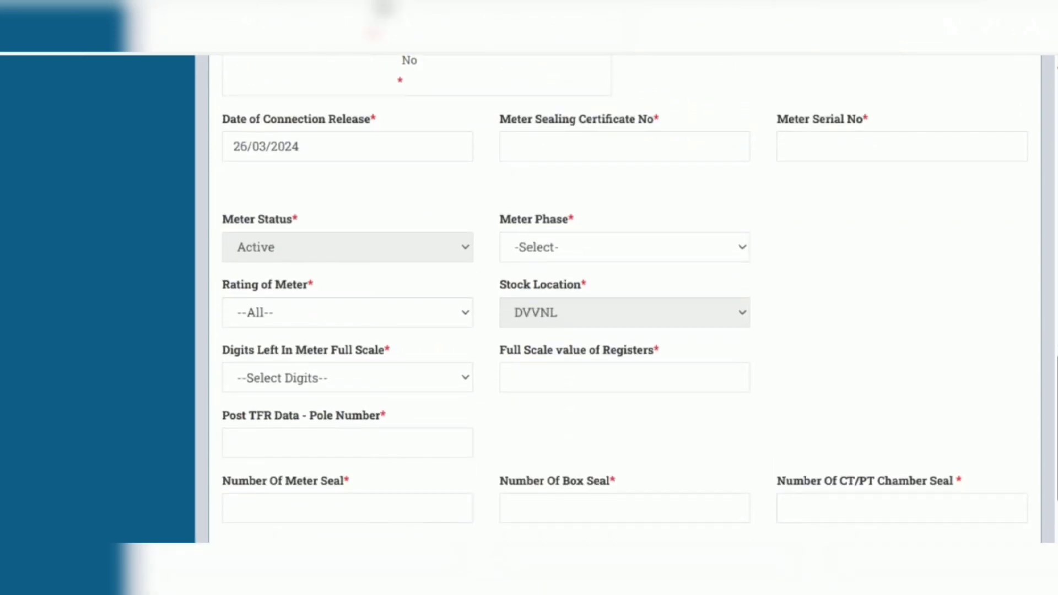
{"action": "left_click", "coordinate": [584, 150]}
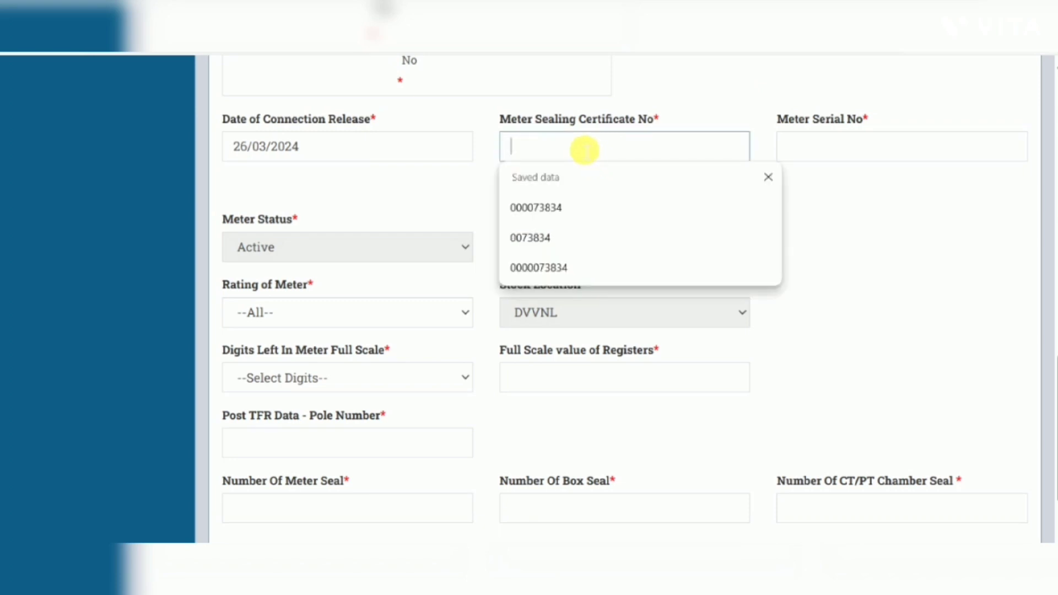
{"action": "type", "text": "00073"}
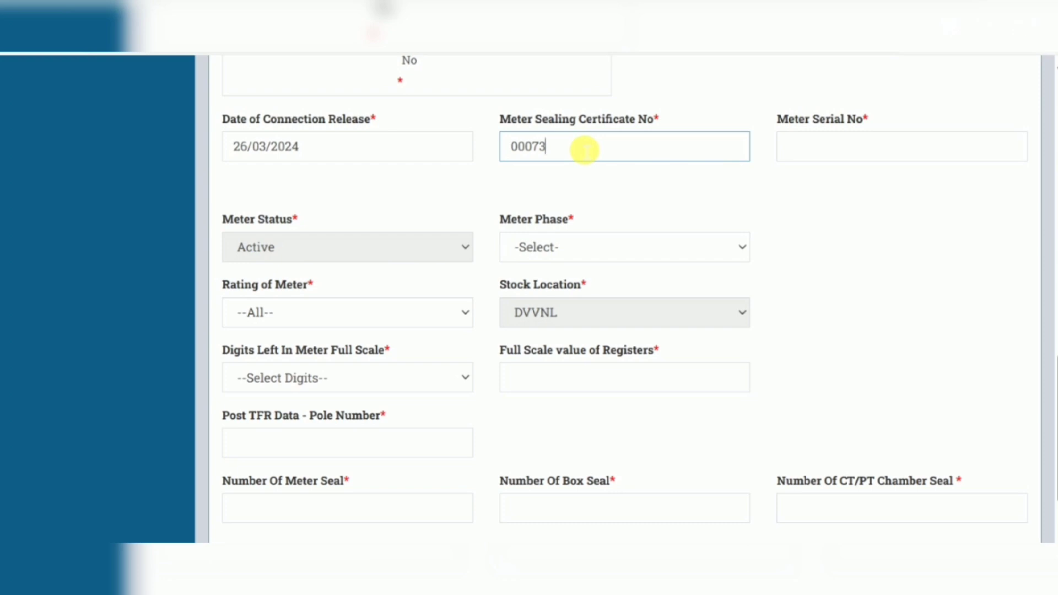
{"action": "type", "text": "834"}
{"action": "left_click", "coordinate": [657, 204]}
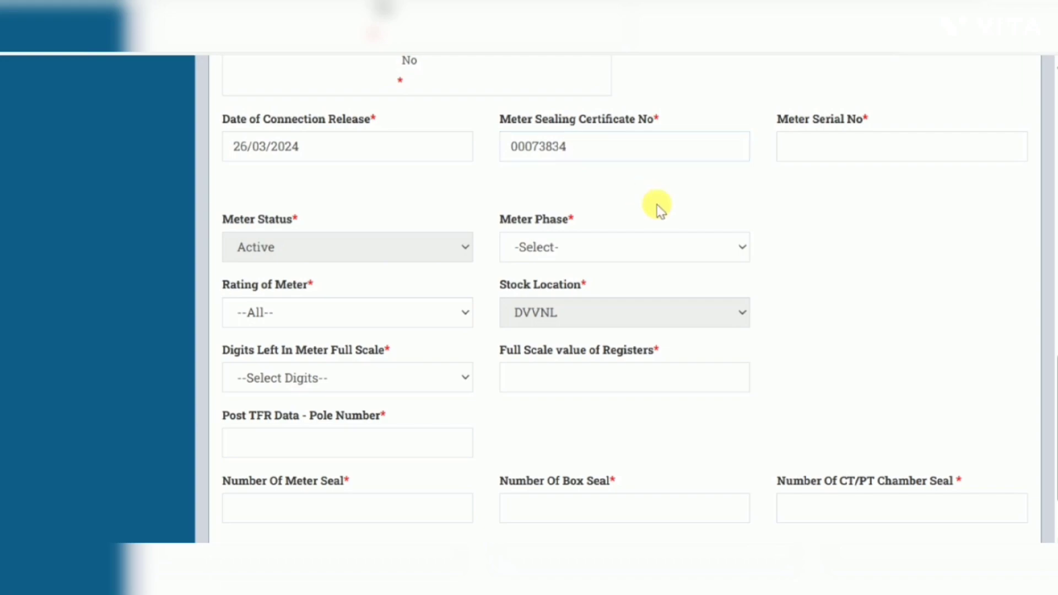
{"action": "left_click", "coordinate": [551, 259]}
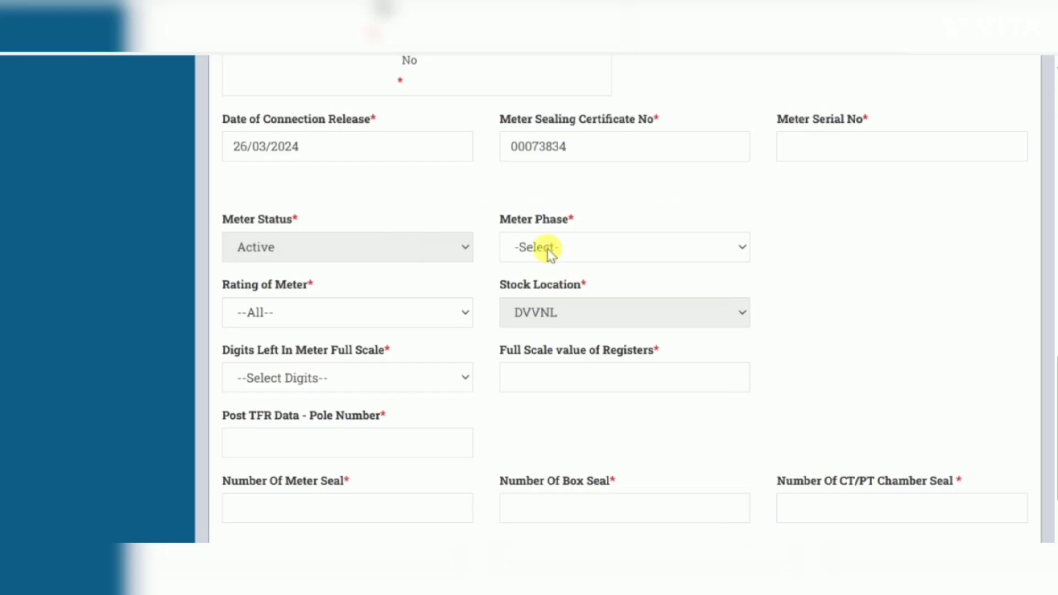
{"action": "left_click", "coordinate": [517, 154]}
{"action": "type", "text": "0"}
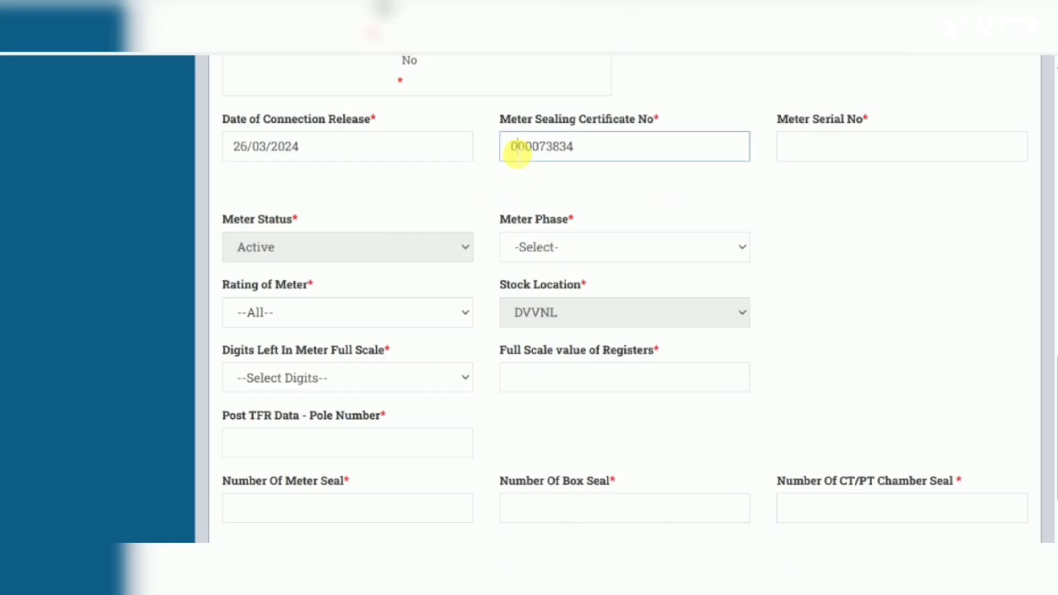
{"action": "left_click", "coordinate": [635, 196]}
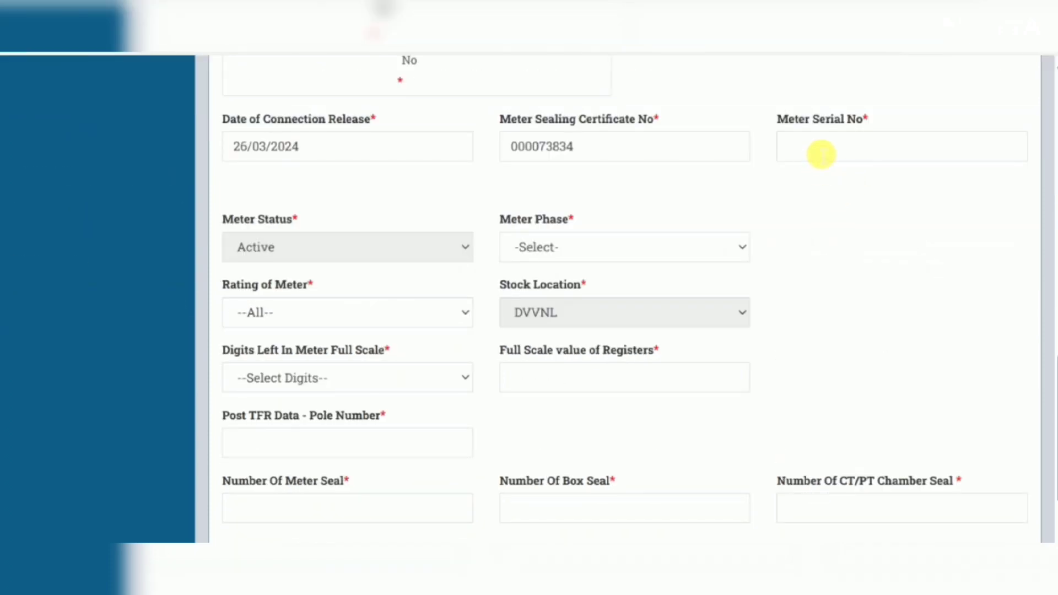
- Enter 12952930 as the Meter Serial No
{"action": "left_click", "coordinate": [821, 154]}
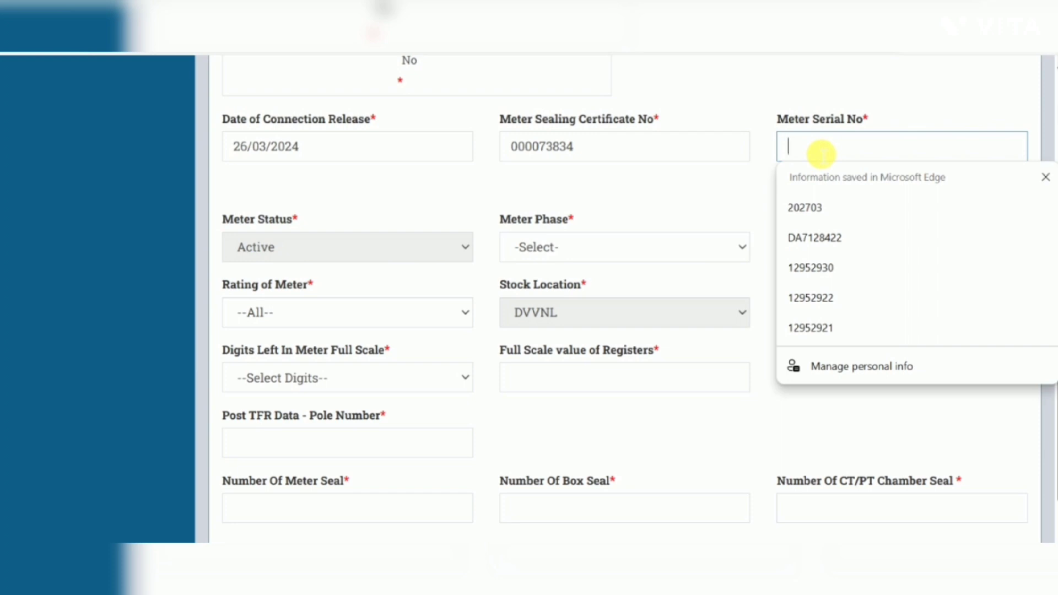
{"action": "type", "text": "12"}
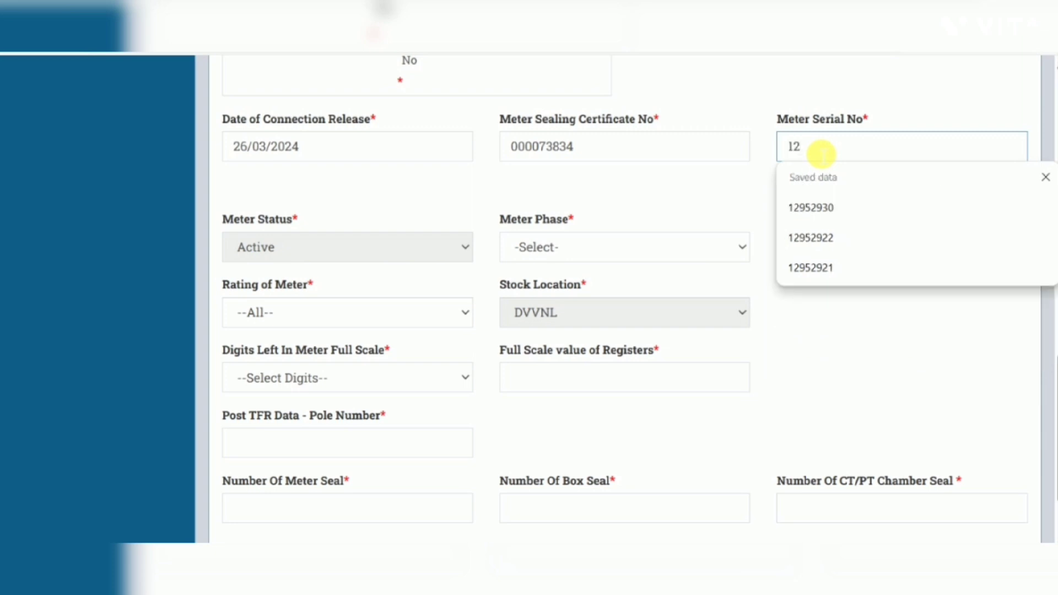
{"action": "type", "text": "952930"}
{"action": "left_click", "coordinate": [861, 208]}
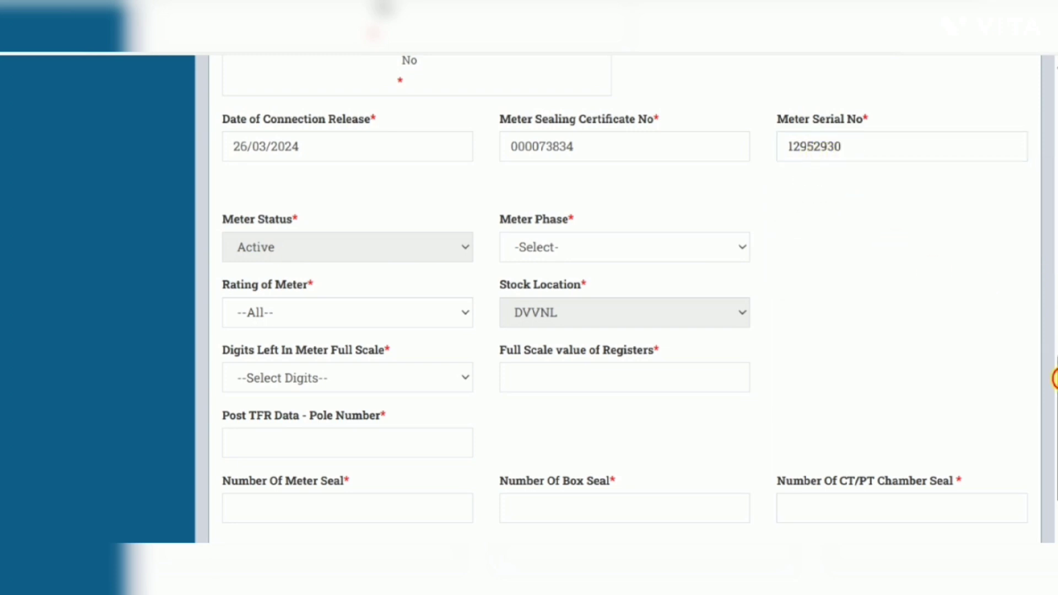
- Set Meter Phase to Single Phase
{"action": "scroll", "coordinate": [1052, 379], "scroll_direction": "up", "scroll_amount": 7}
{"action": "scroll", "coordinate": [1052, 379], "scroll_direction": "up", "scroll_amount": 8}
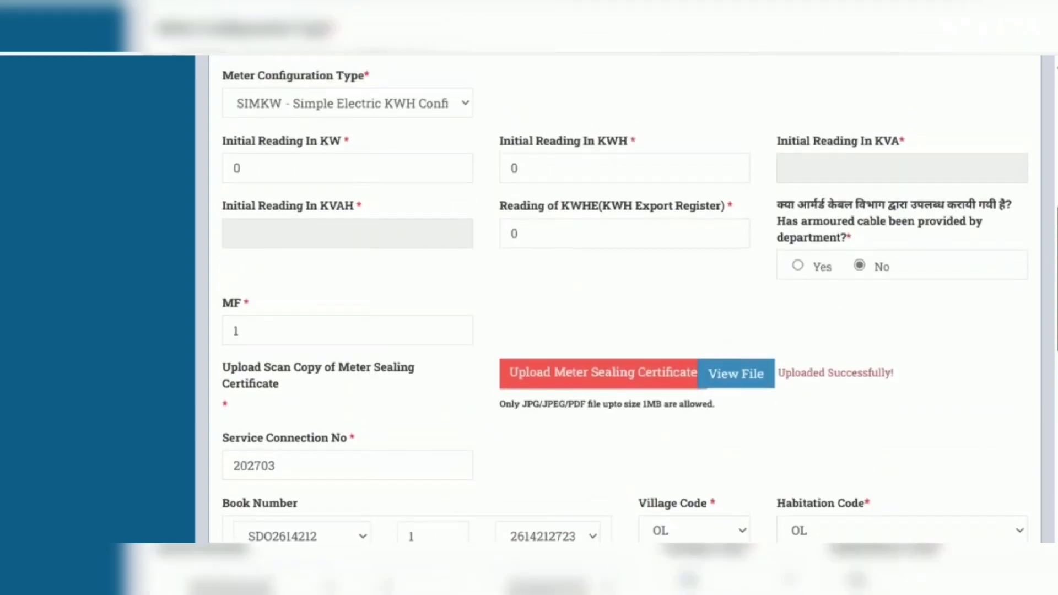
{"action": "scroll", "coordinate": [1052, 379], "scroll_direction": "down", "scroll_amount": 5}
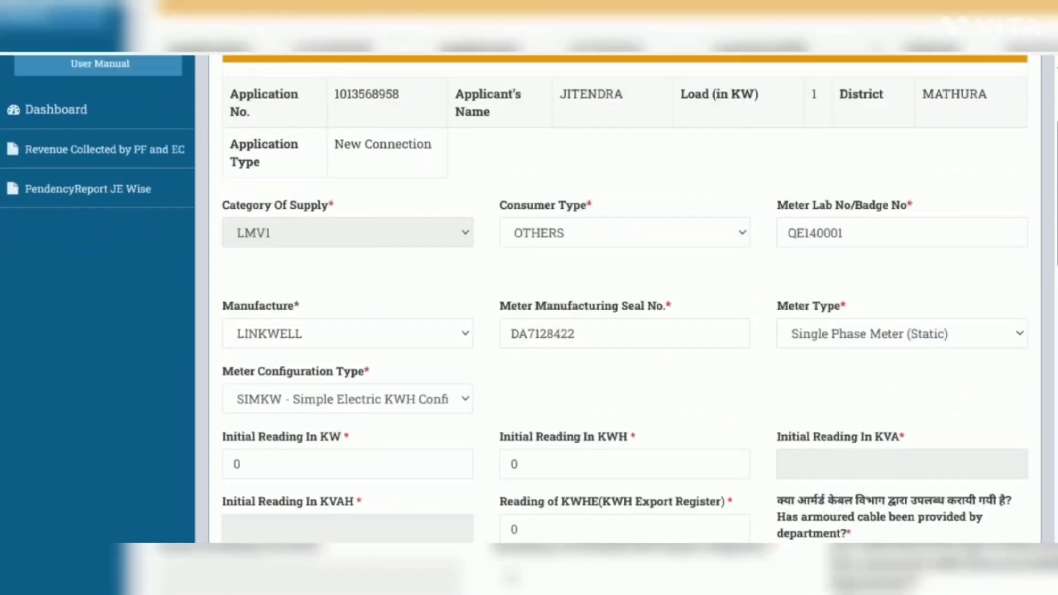
{"action": "scroll", "coordinate": [631, 297], "scroll_direction": "down", "scroll_amount": 12}
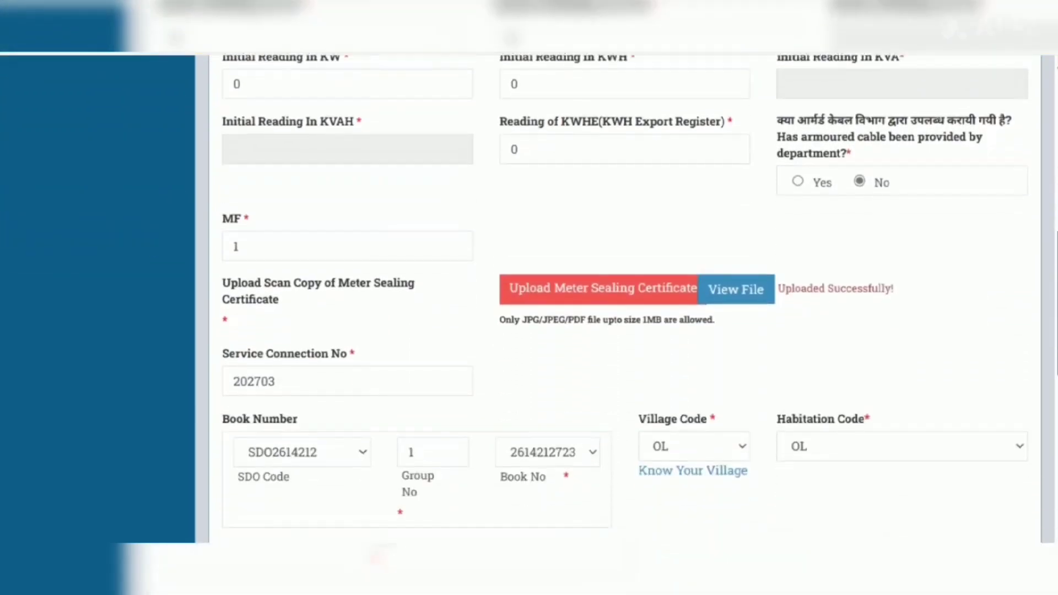
{"action": "scroll", "coordinate": [632, 298], "scroll_direction": "down", "scroll_amount": 1}
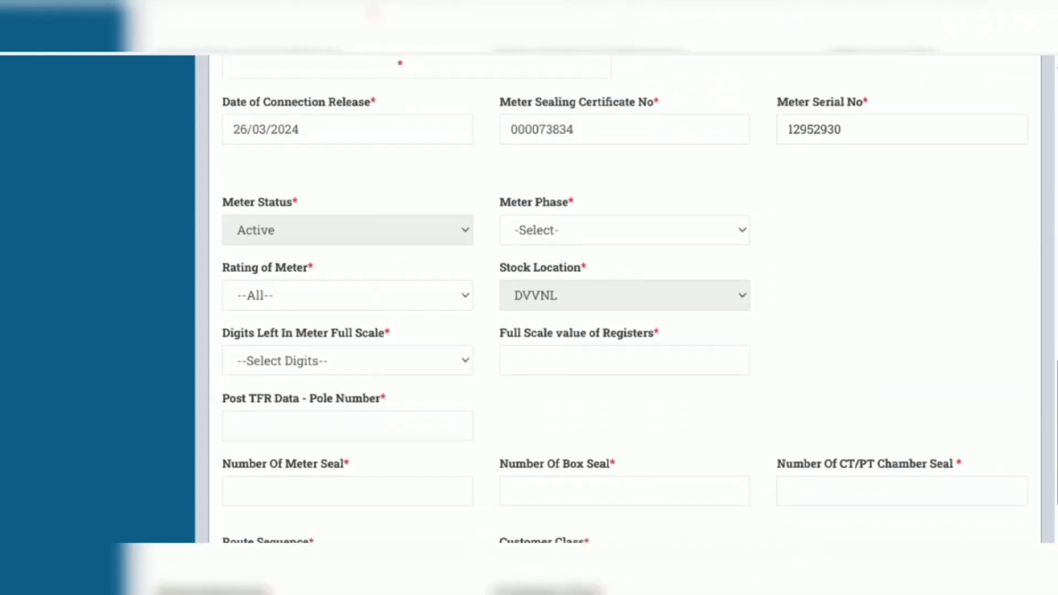
{"action": "scroll", "coordinate": [631, 298], "scroll_direction": "down", "scroll_amount": 1}
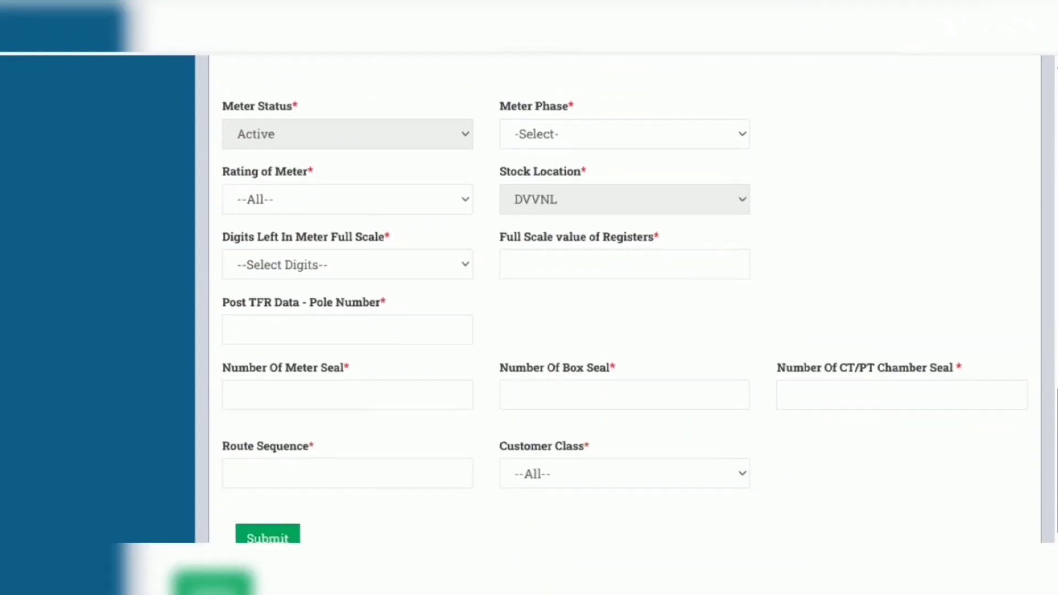
{"action": "left_click", "coordinate": [741, 128]}
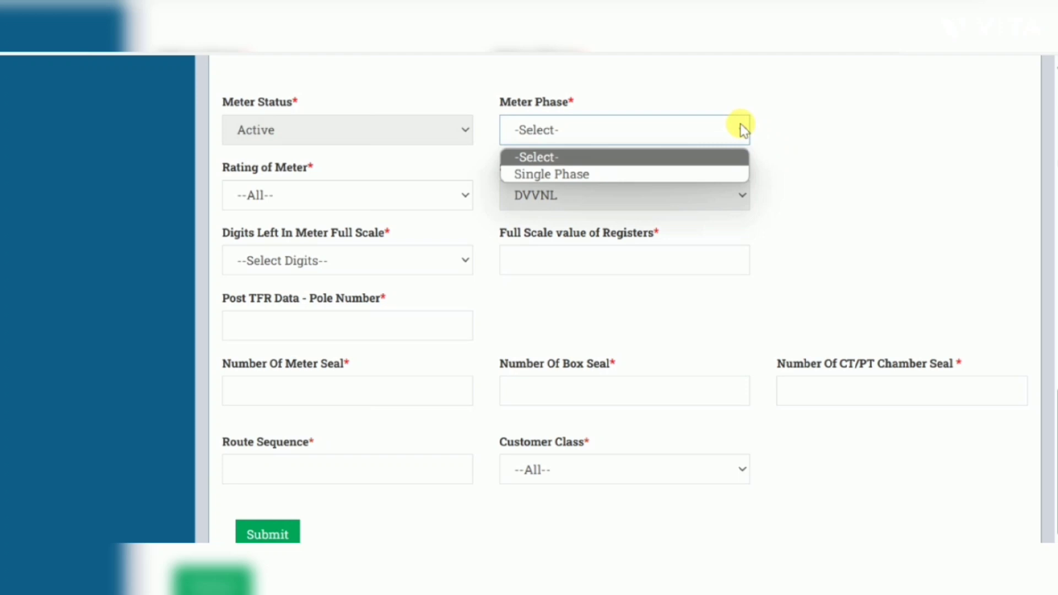
{"action": "left_click", "coordinate": [578, 174]}
- Choose a 10-60A meter rating and 8 digits left in meter full scale
{"action": "left_click", "coordinate": [448, 203]}
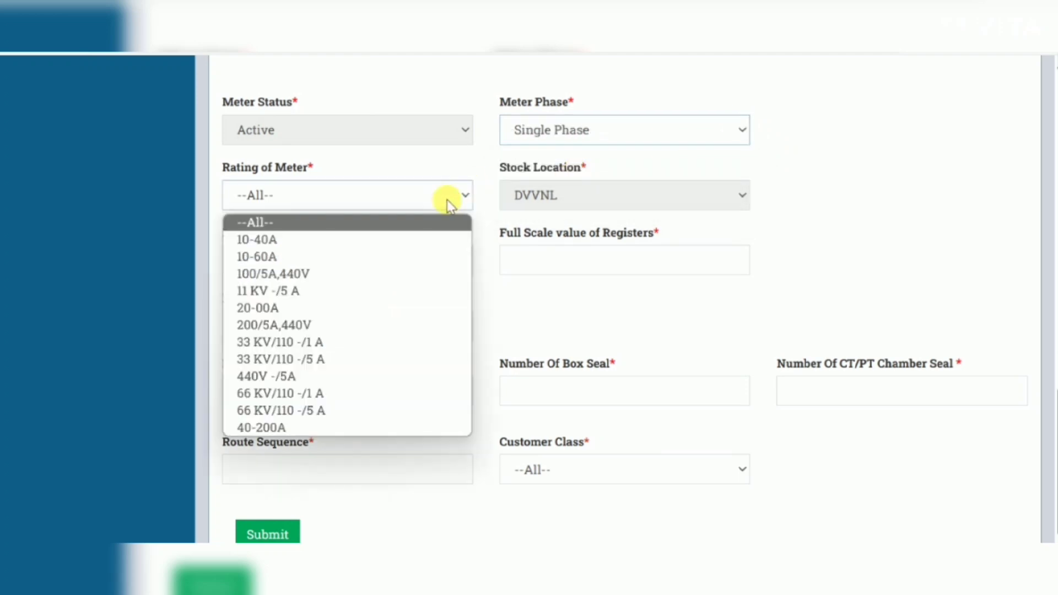
{"action": "left_click", "coordinate": [273, 256]}
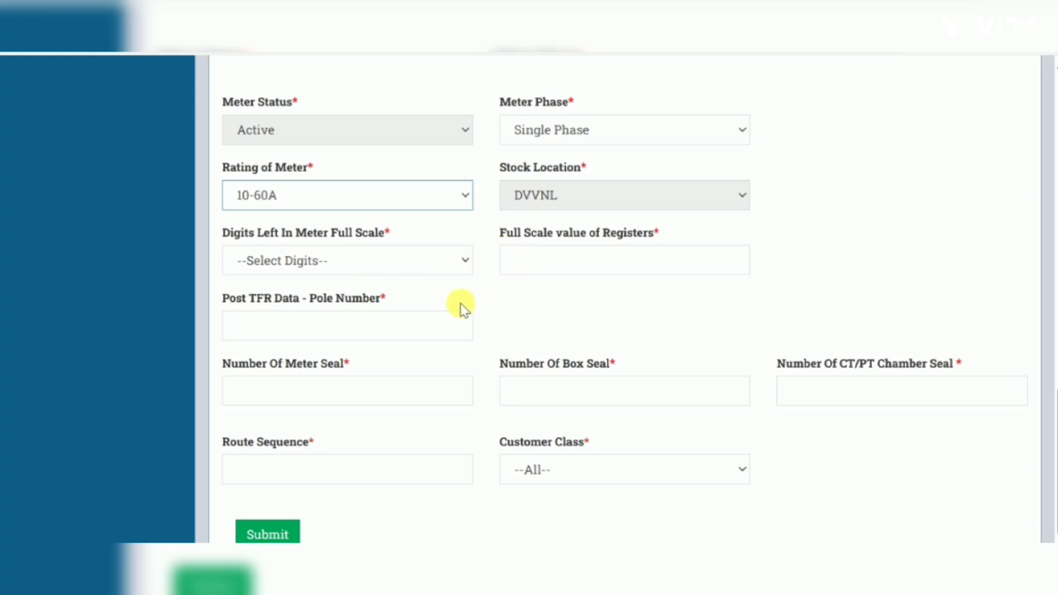
{"action": "left_click", "coordinate": [436, 268]}
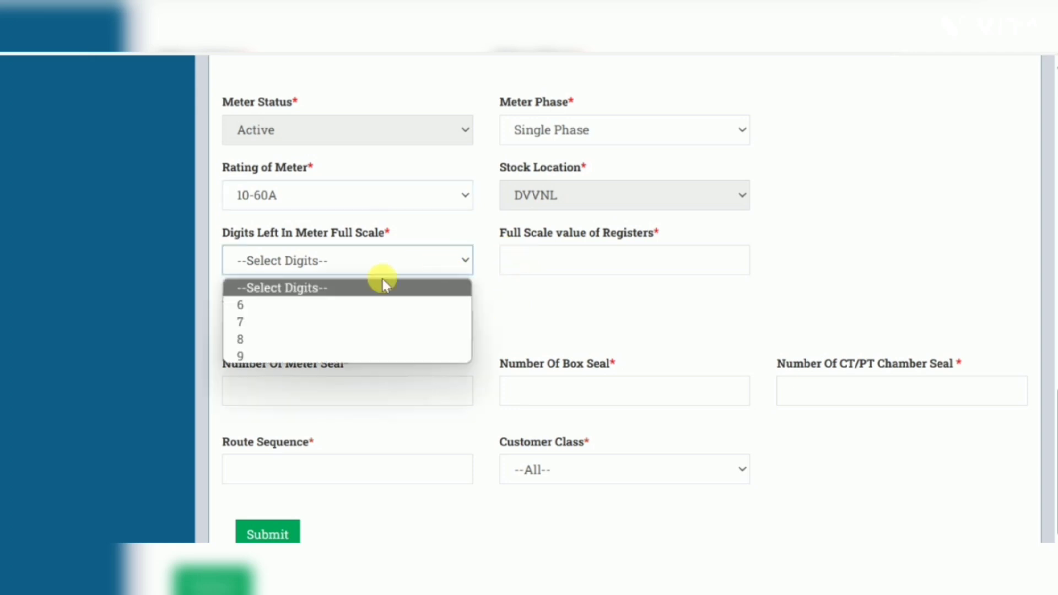
{"action": "left_click", "coordinate": [246, 339]}
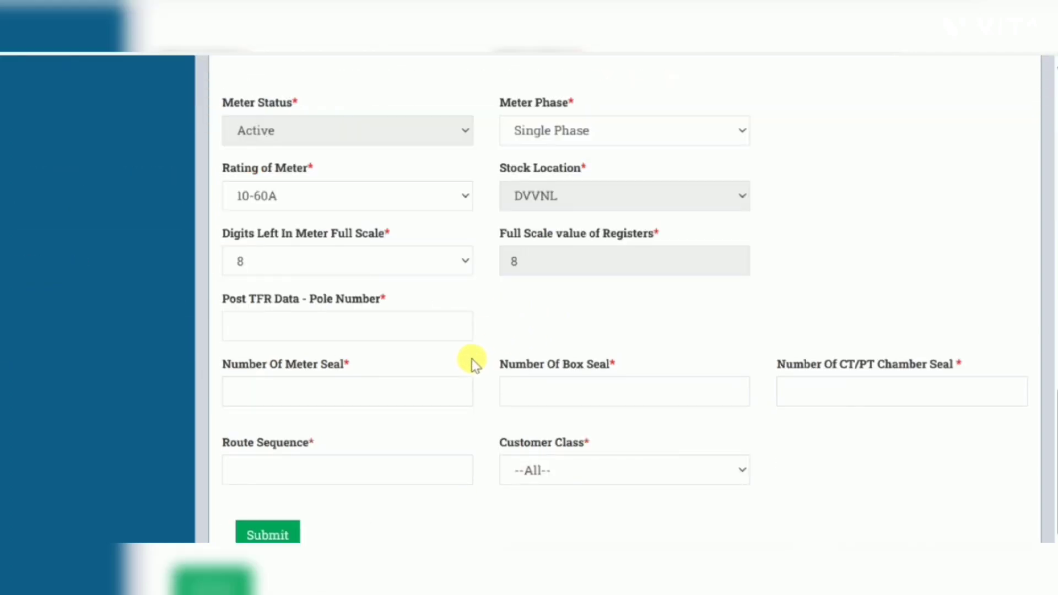
- Enter post TFR pole number 2 and a meter seal count of 2
{"action": "left_click", "coordinate": [345, 329]}
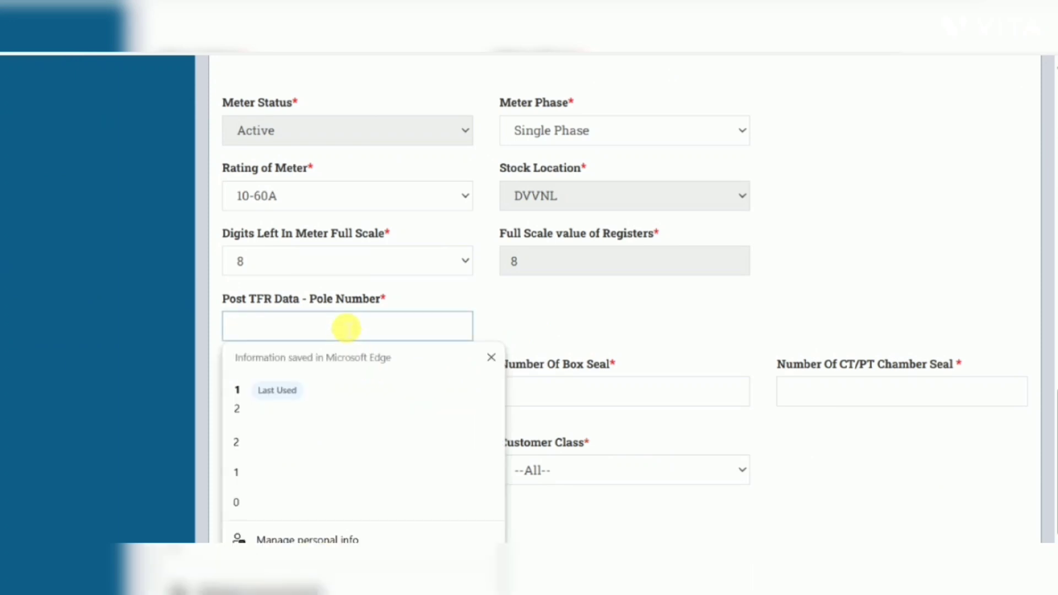
{"action": "type", "text": "2"}
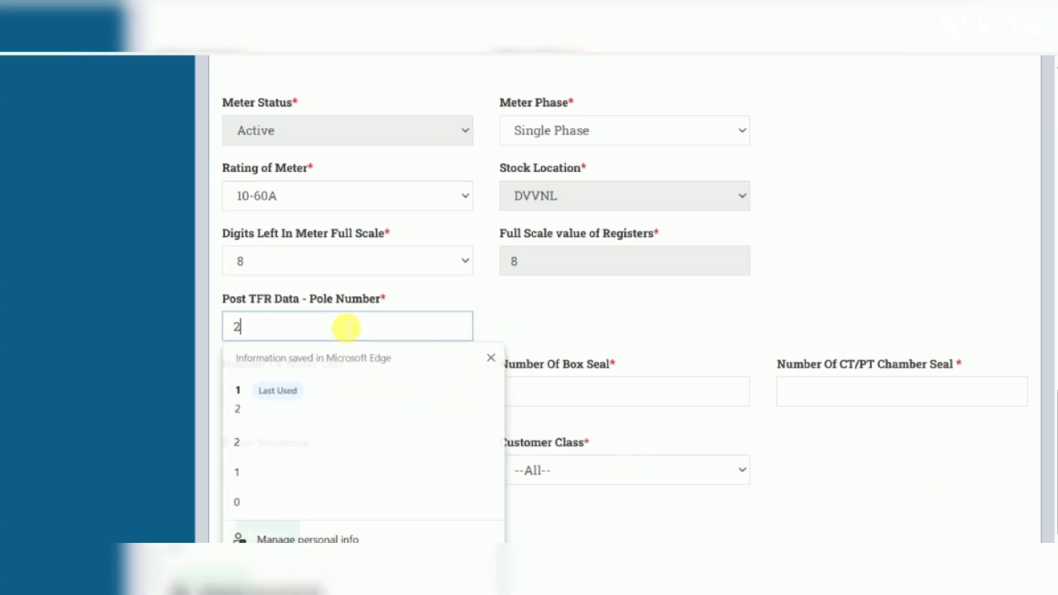
{"action": "left_click", "coordinate": [355, 398]}
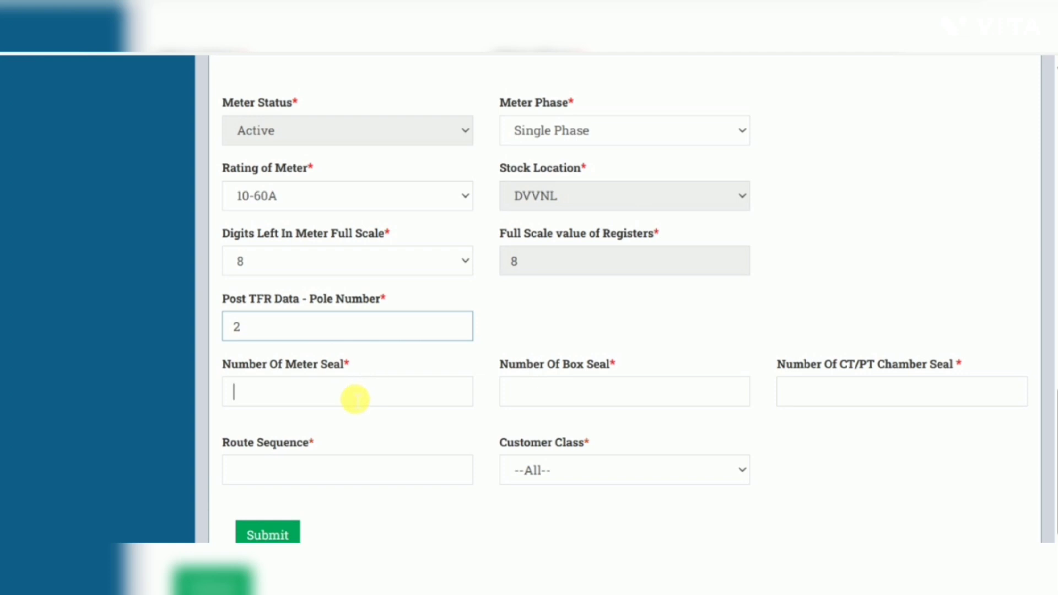
{"action": "type", "text": "2"}
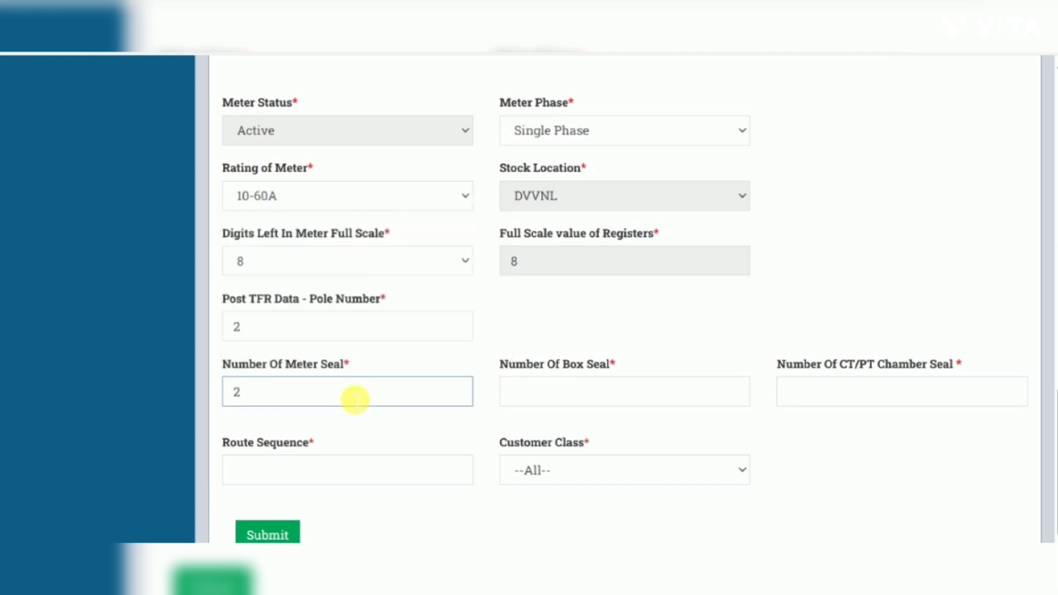
{"action": "left_click", "coordinate": [862, 470]}
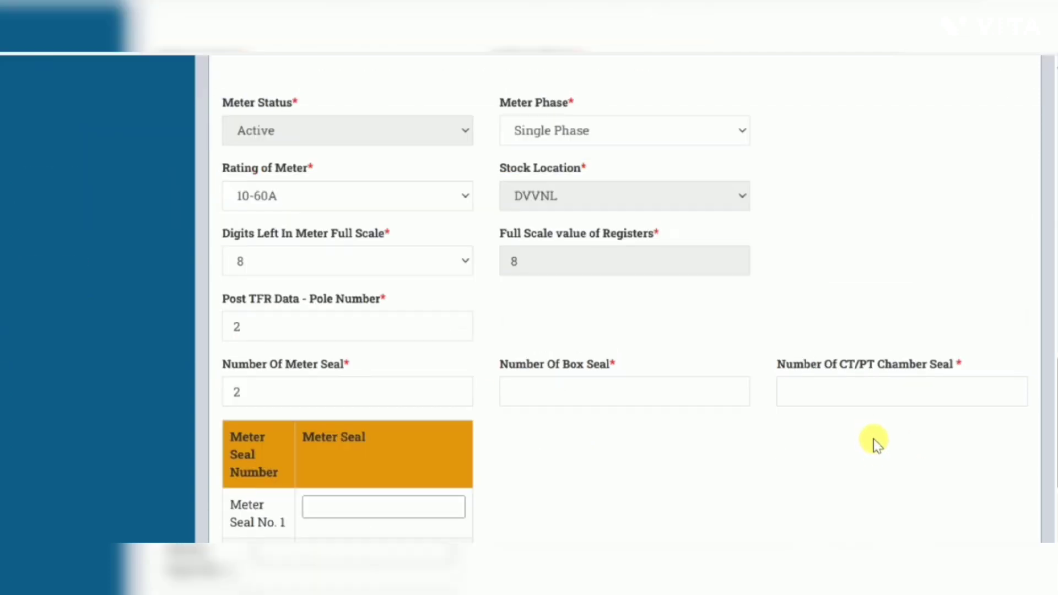
- Fill in meter seal numbers 1391061 and 1391062
{"action": "left_click_drag", "start_coordinate": [1053, 380], "coordinate": [1051, 456]}
{"action": "left_click", "coordinate": [332, 268]}
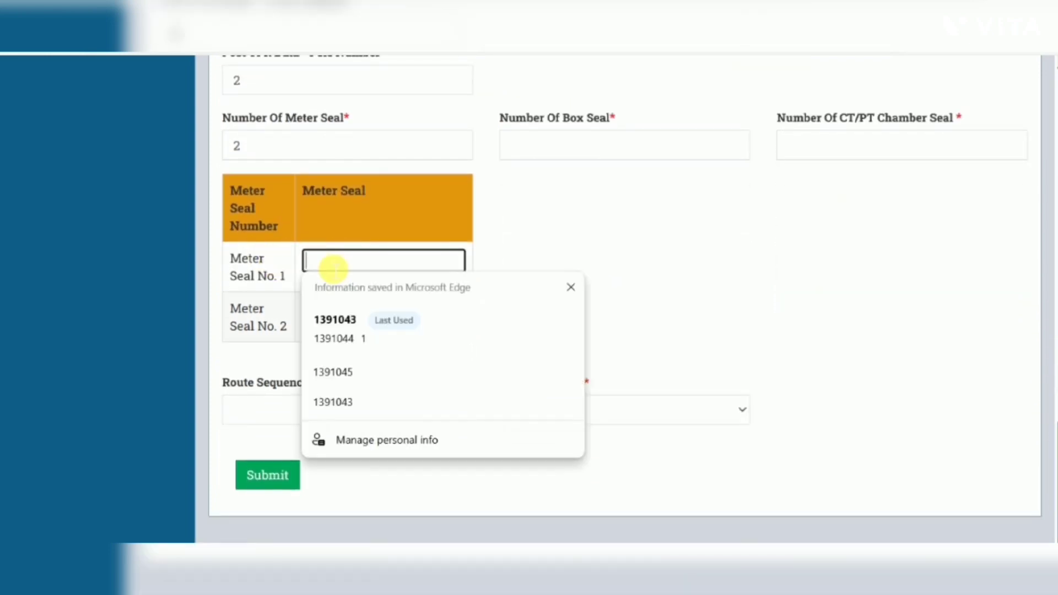
{"action": "type", "text": "1391061"}
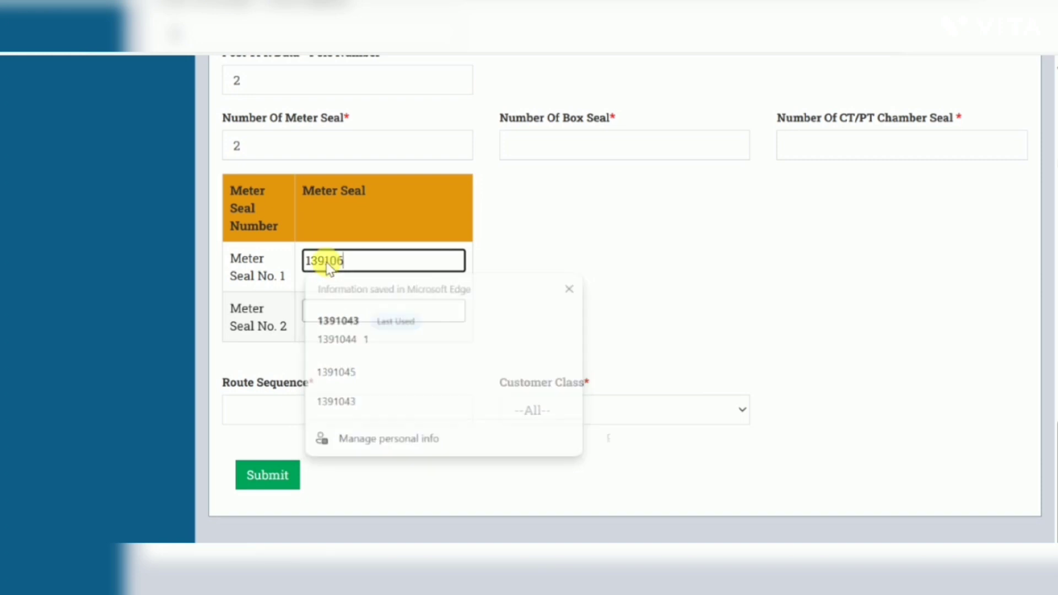
{"action": "left_click", "coordinate": [367, 312]}
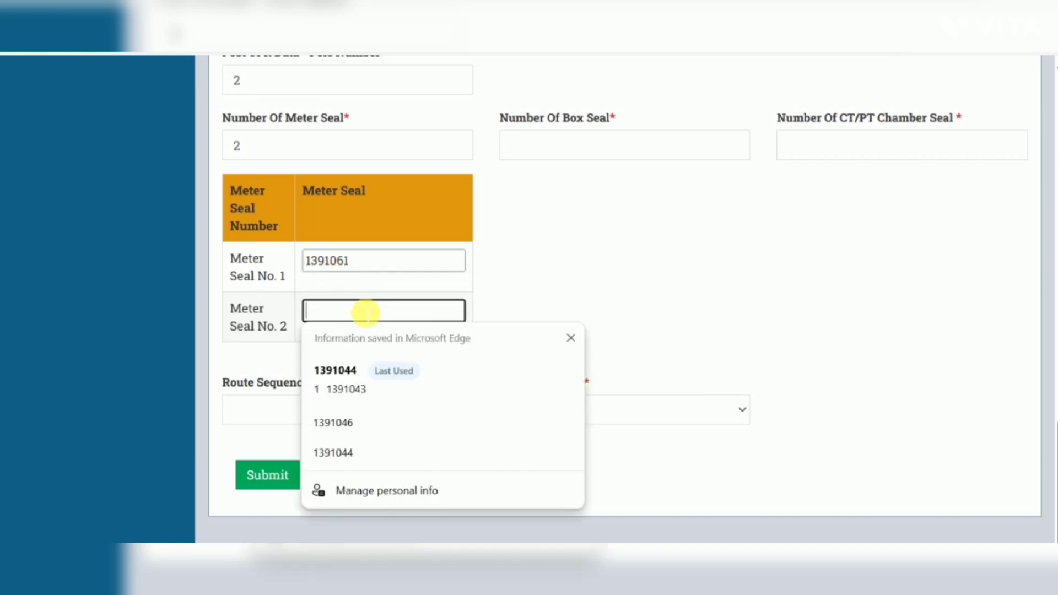
{"action": "type", "text": "1391062"}
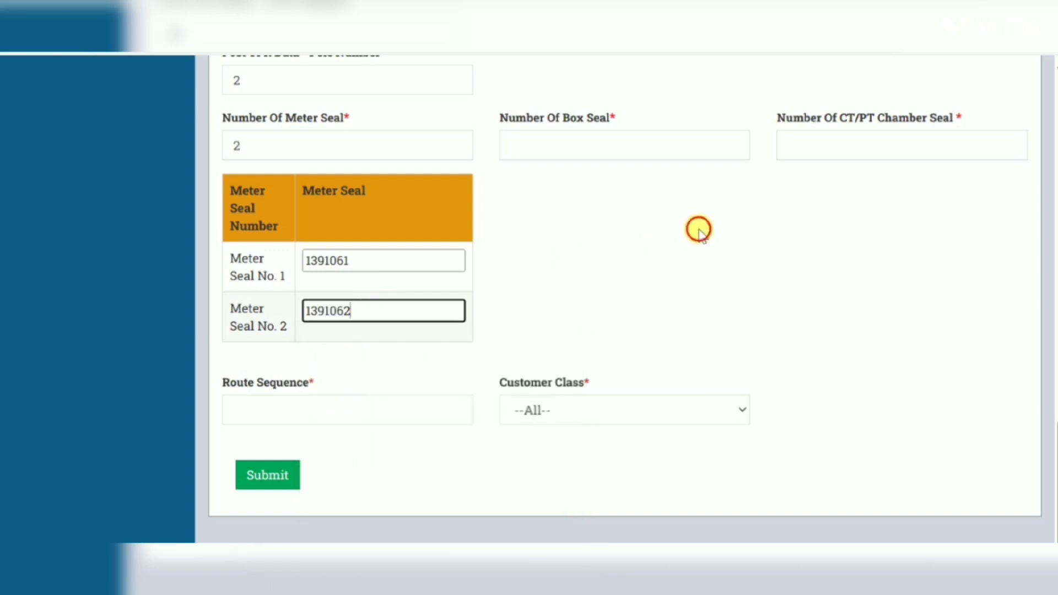
{"action": "left_click", "coordinate": [629, 148]}
- Set the box seal count to 1 and enter Box Seal No. 1 as 7128422
{"action": "type", "text": "1"}
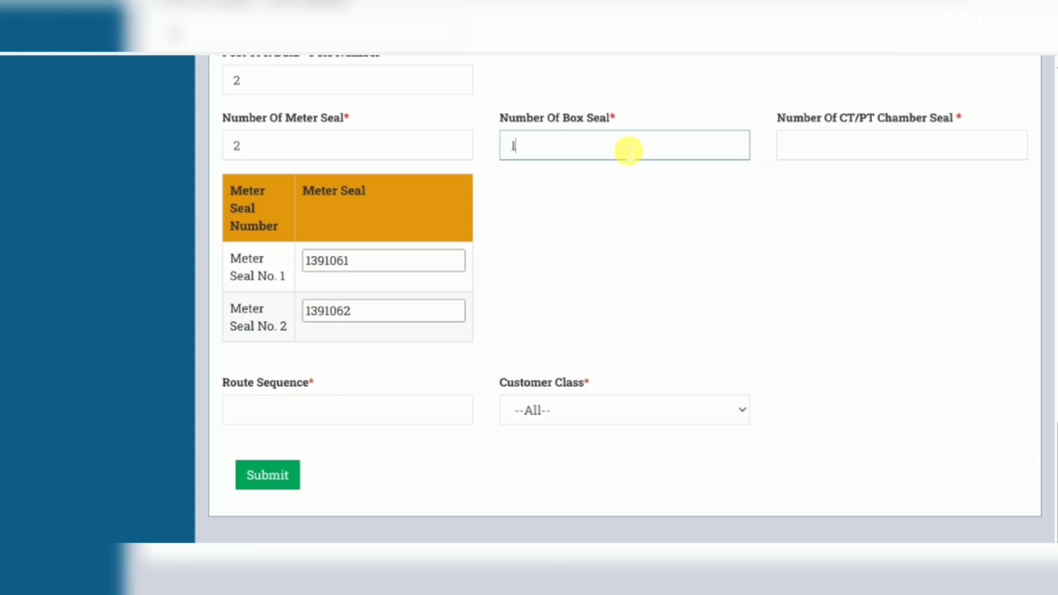
{"action": "left_click", "coordinate": [682, 241]}
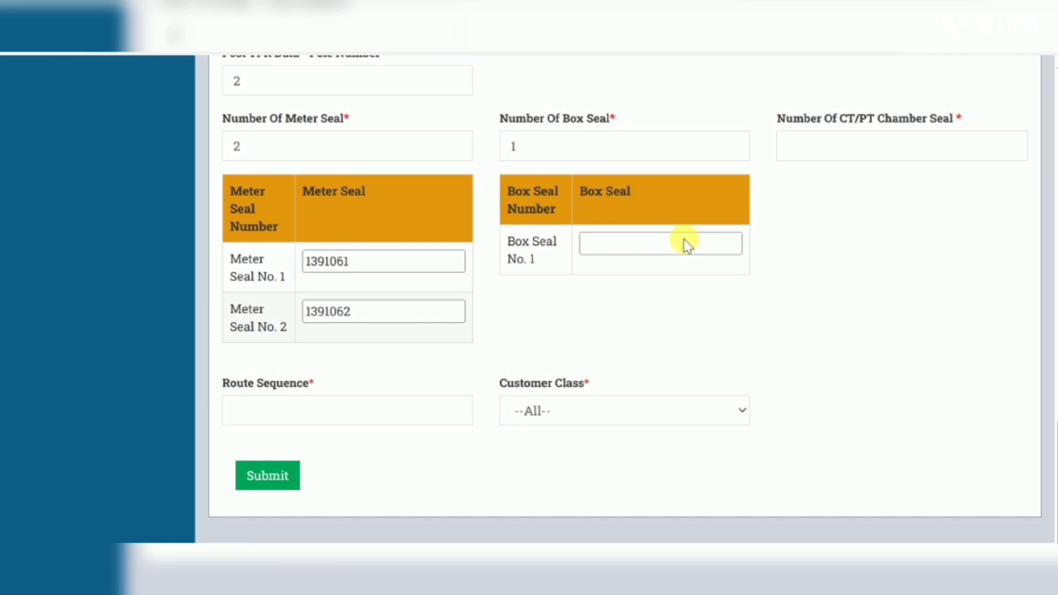
{"action": "left_click", "coordinate": [686, 244]}
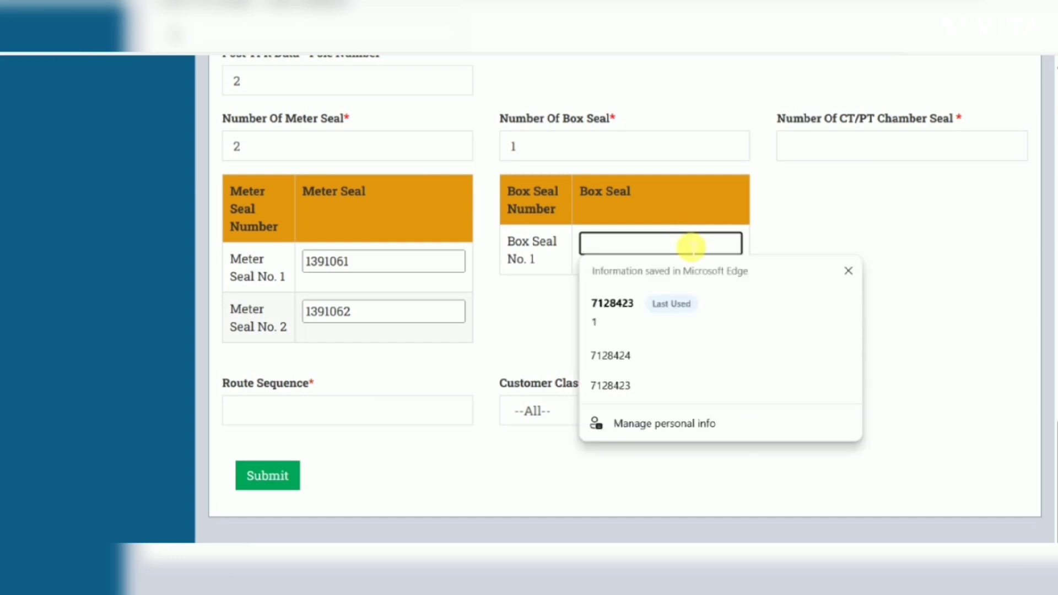
{"action": "type", "text": "7128422"}
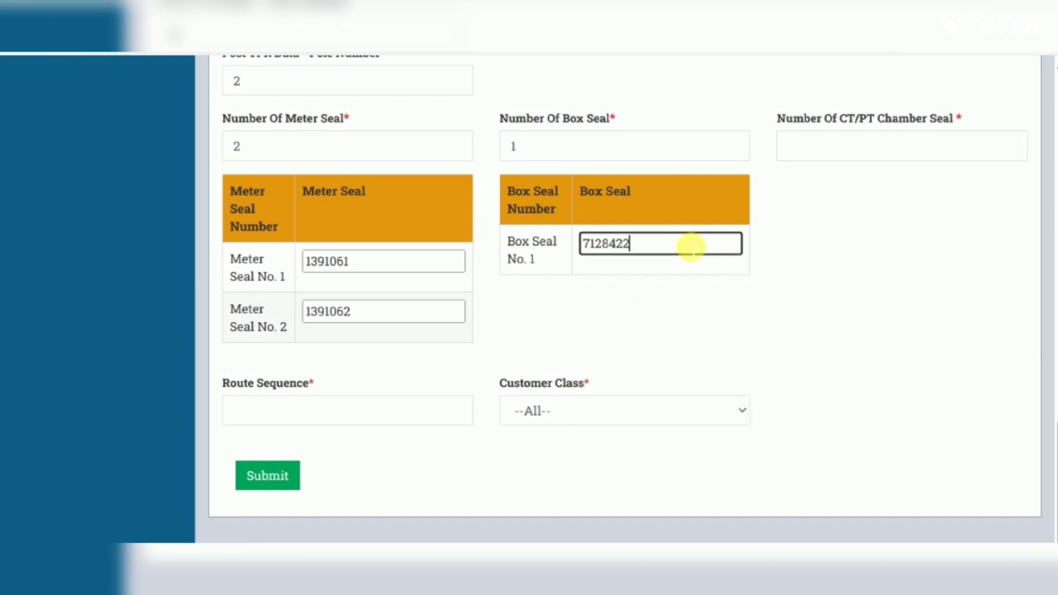
- Set the CT/PT chamber seal count to 1 and copy 7128422 into Chamber No. 1
{"action": "left_click", "coordinate": [854, 159]}
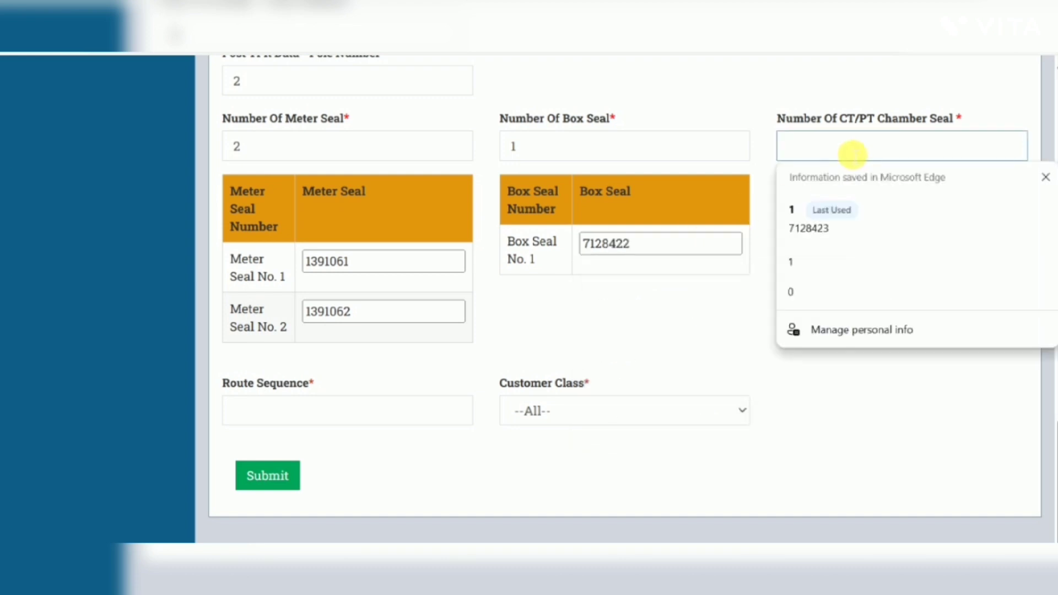
{"action": "type", "text": "1"}
{"action": "left_click", "coordinate": [843, 305]}
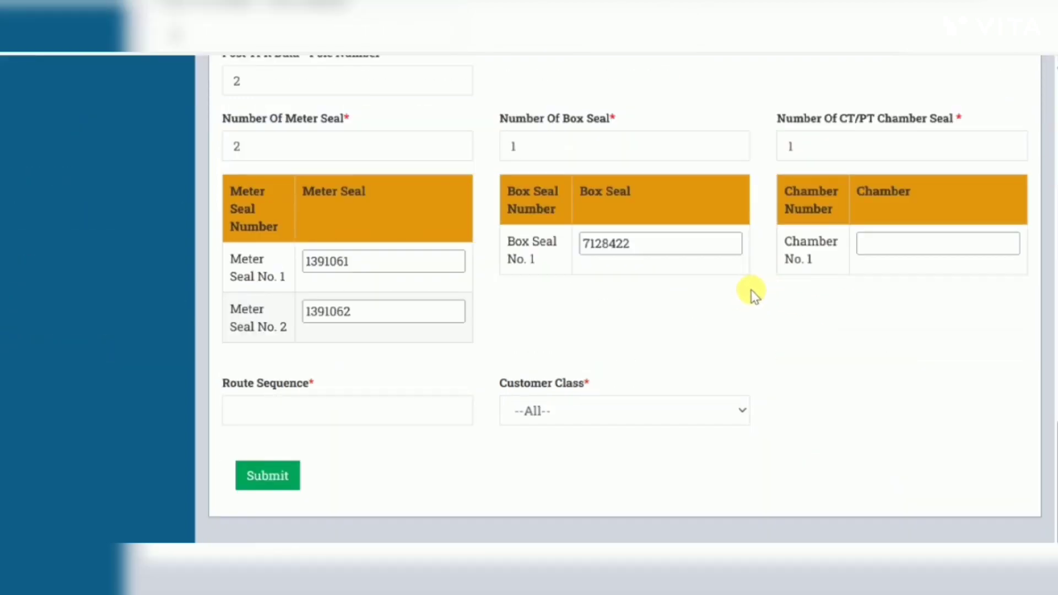
{"action": "double_click", "coordinate": [627, 244]}
{"action": "key", "text": "ctrl+c"}
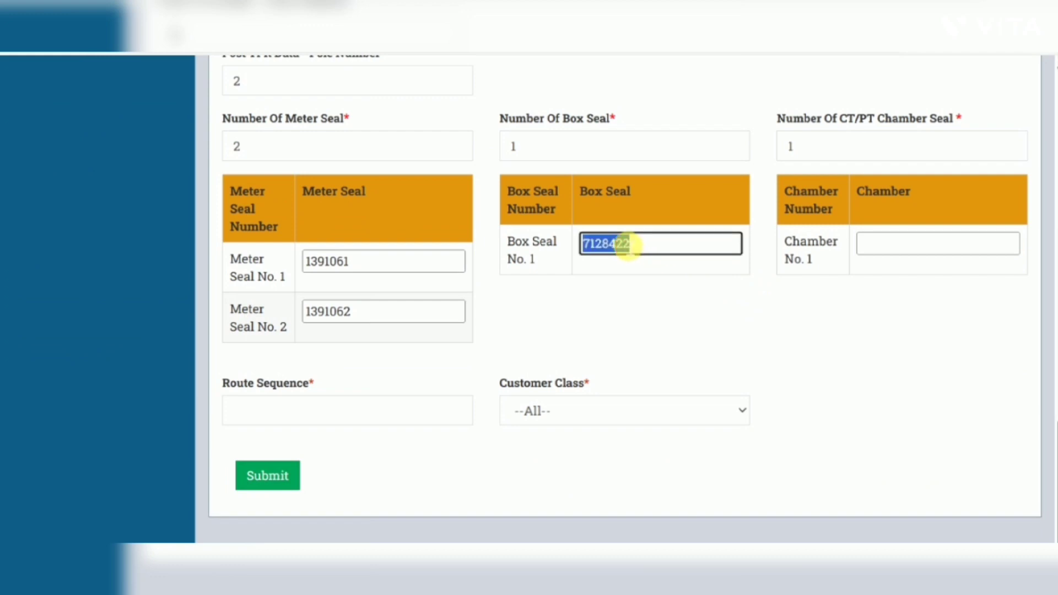
{"action": "left_click", "coordinate": [885, 245]}
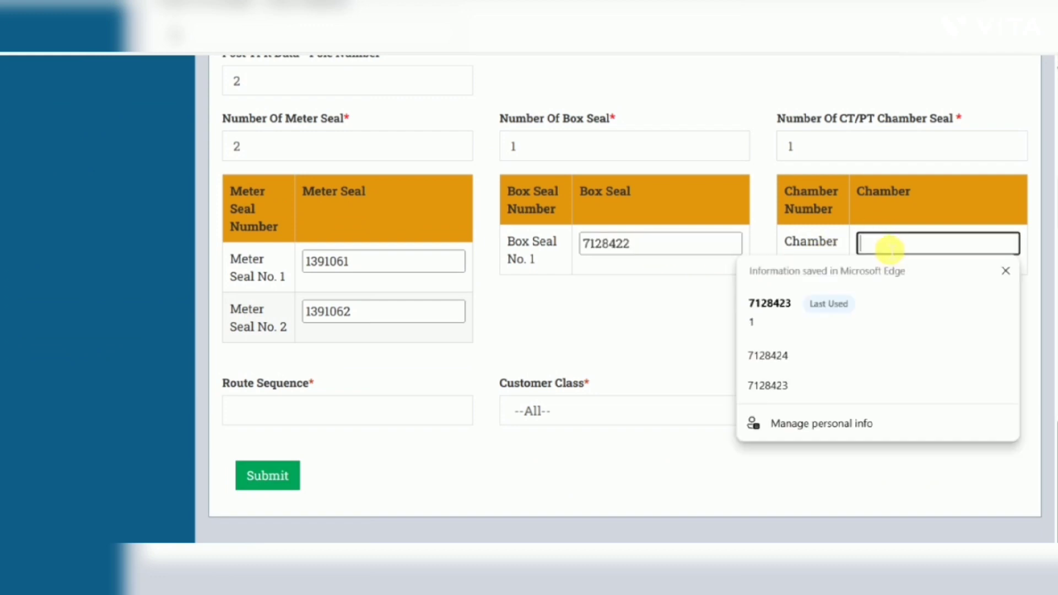
{"action": "key", "text": "ctrl+v"}
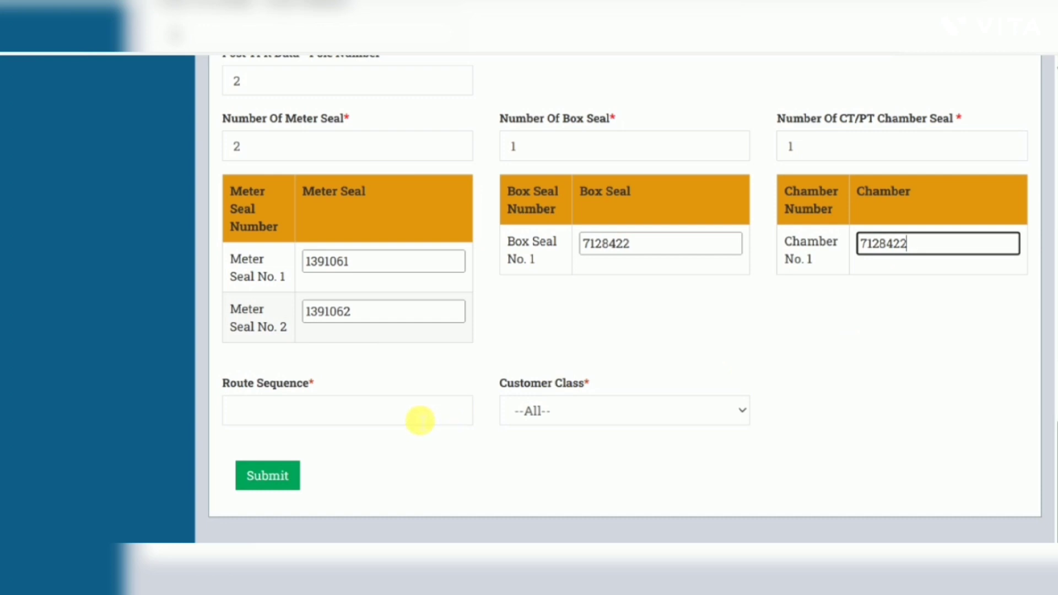
{"action": "left_click", "coordinate": [421, 421]}
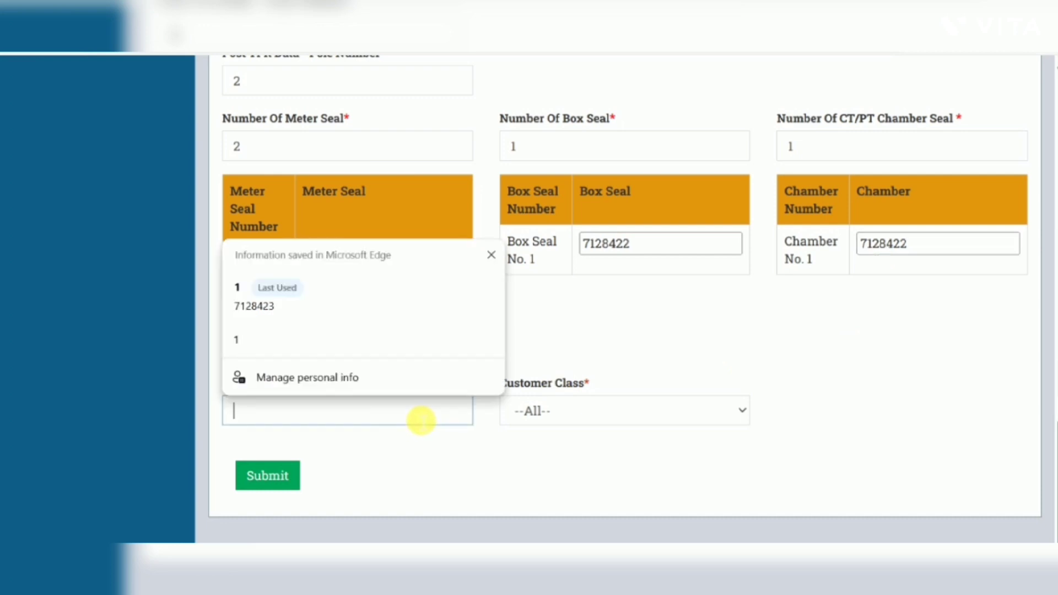
- Enter 2 as the route sequence and select DV Residential / Domestic customer class
{"action": "type", "text": "2"}
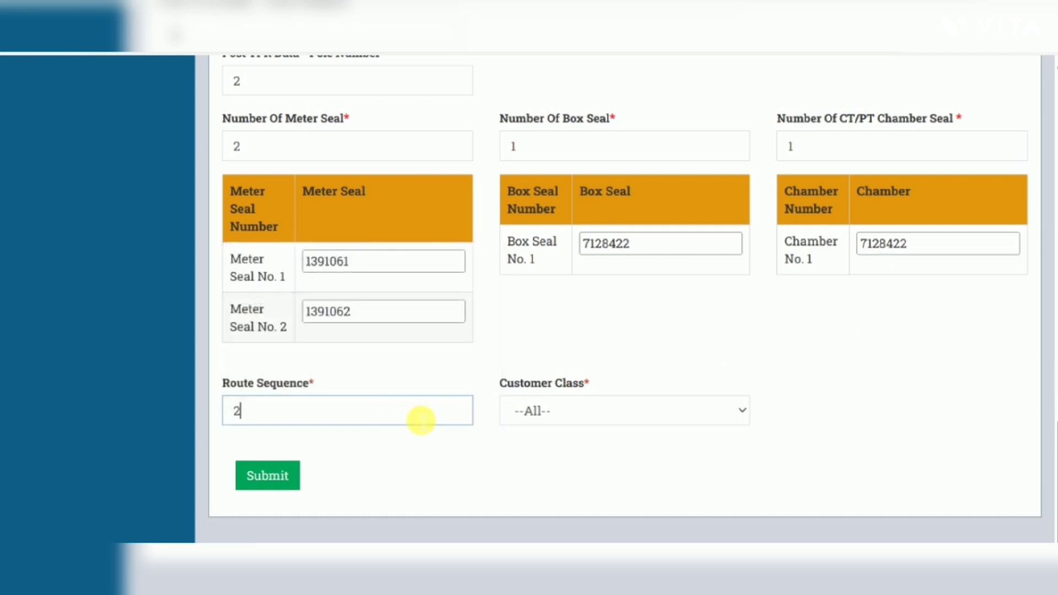
{"action": "left_click", "coordinate": [643, 416]}
{"action": "left_click", "coordinate": [603, 449]}
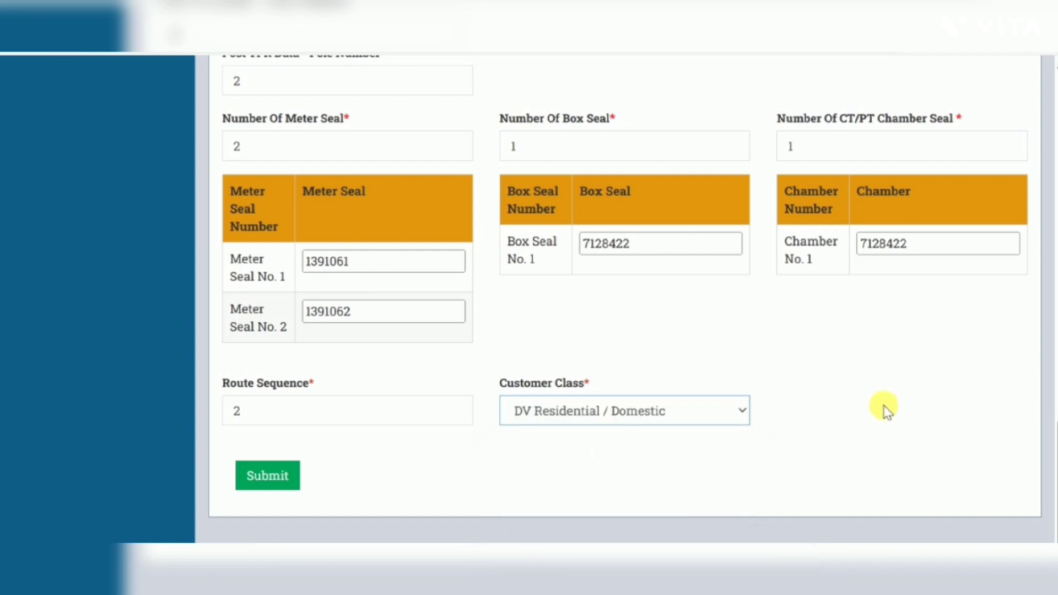
{"action": "left_click", "coordinate": [937, 389]}
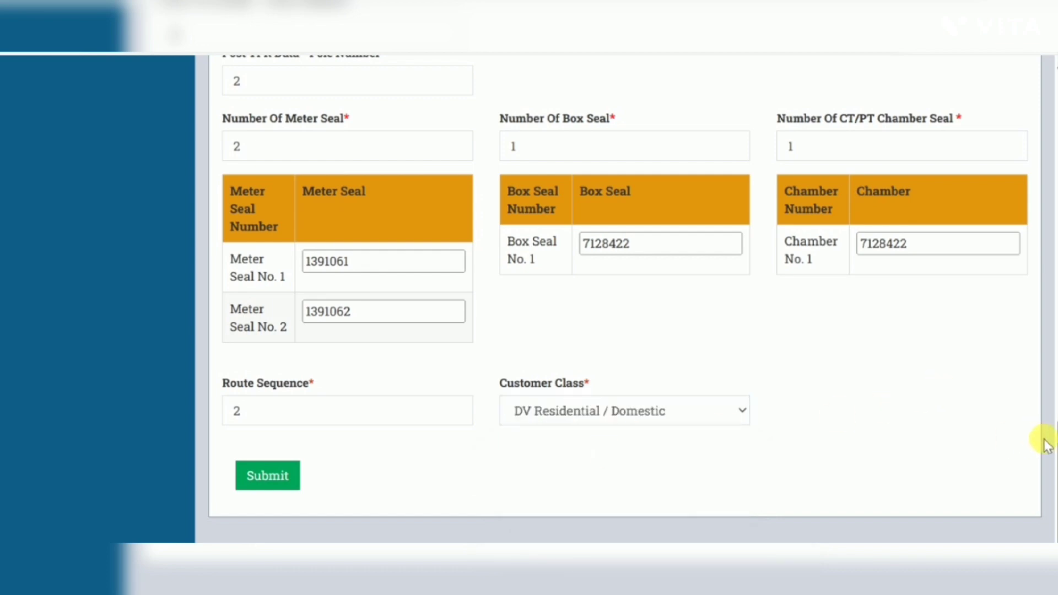
{"action": "left_click_drag", "start_coordinate": [1053, 456], "coordinate": [1052, 116]}
{"action": "scroll", "coordinate": [626, 330], "scroll_direction": "down", "scroll_amount": 3}
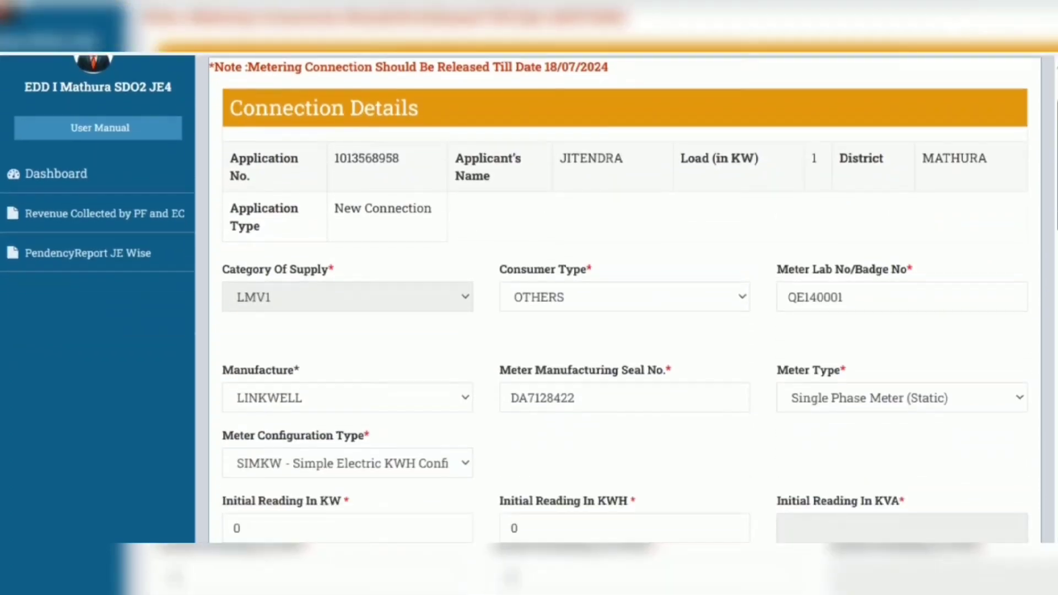
{"action": "scroll", "coordinate": [626, 298], "scroll_direction": "down", "scroll_amount": 2}
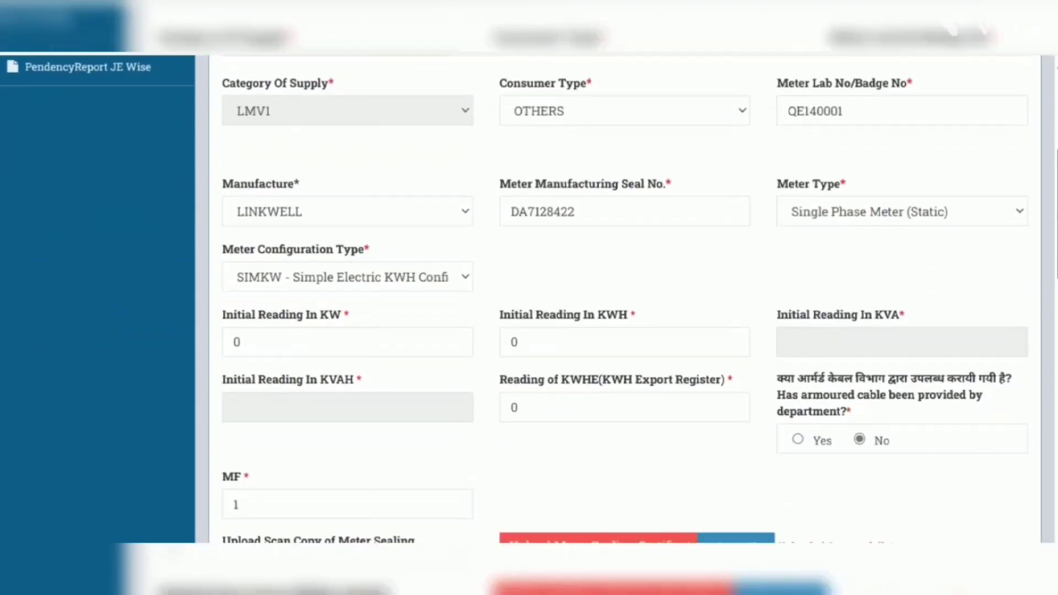
{"action": "scroll", "coordinate": [626, 297], "scroll_direction": "down", "scroll_amount": 3}
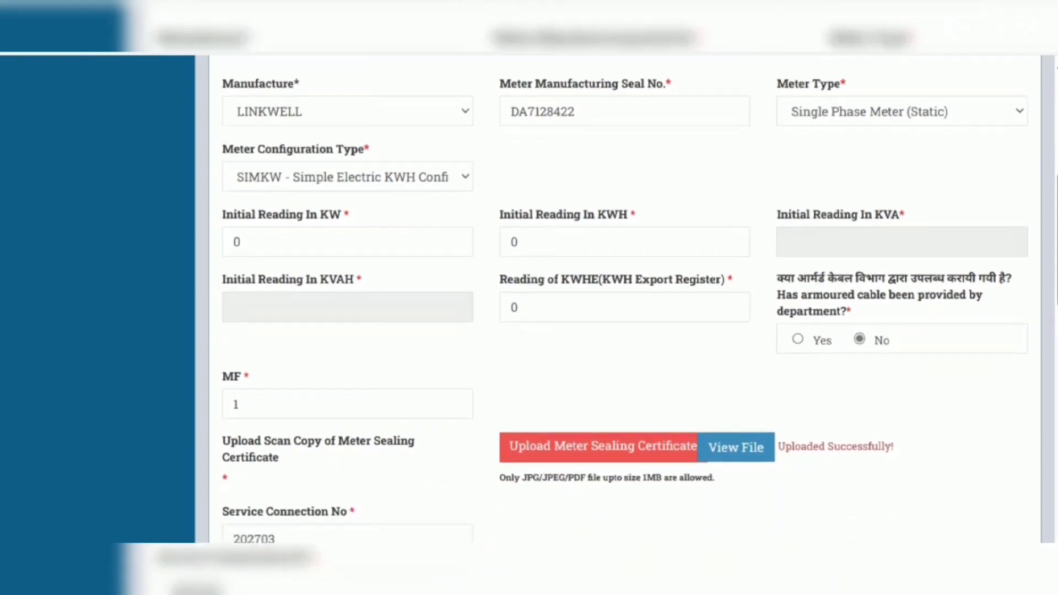
{"action": "scroll", "coordinate": [626, 297], "scroll_direction": "down", "scroll_amount": 5}
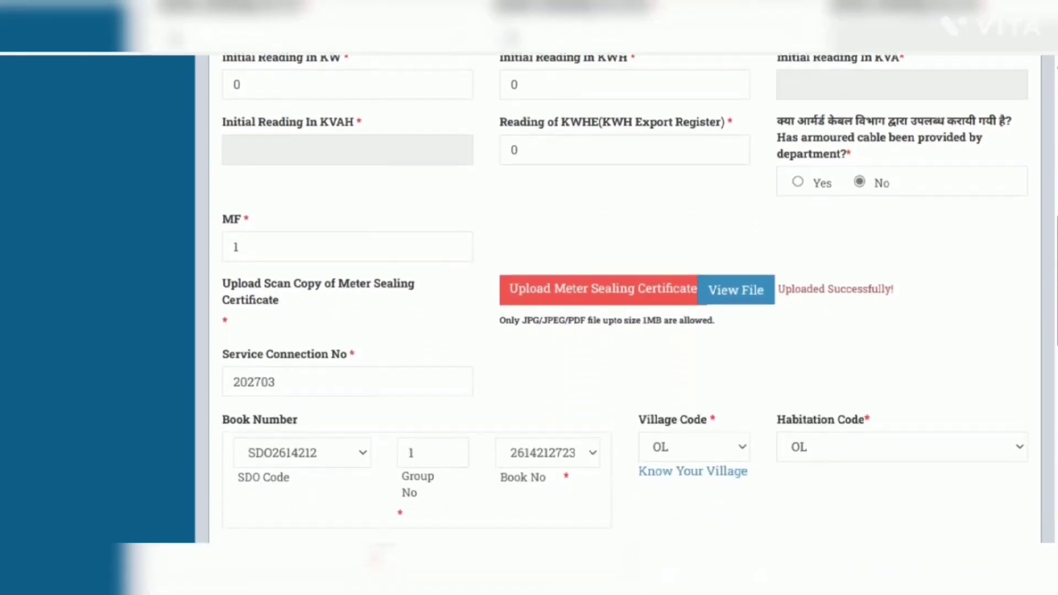
{"action": "scroll", "coordinate": [626, 298], "scroll_direction": "down", "scroll_amount": 2}
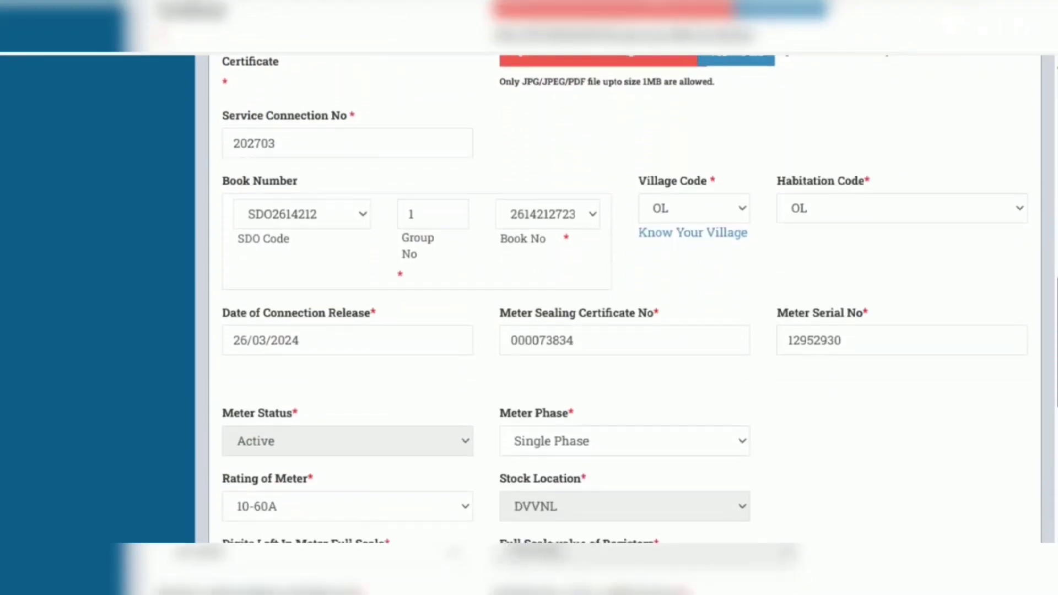
{"action": "scroll", "coordinate": [626, 298], "scroll_direction": "down", "scroll_amount": 1}
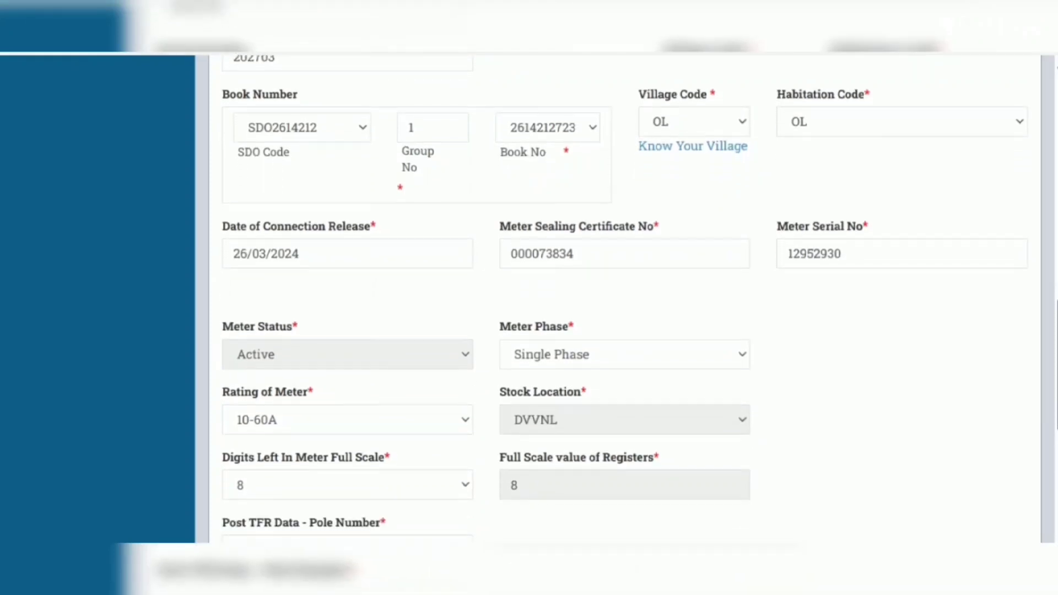
{"action": "scroll", "coordinate": [626, 297], "scroll_direction": "down", "scroll_amount": 3}
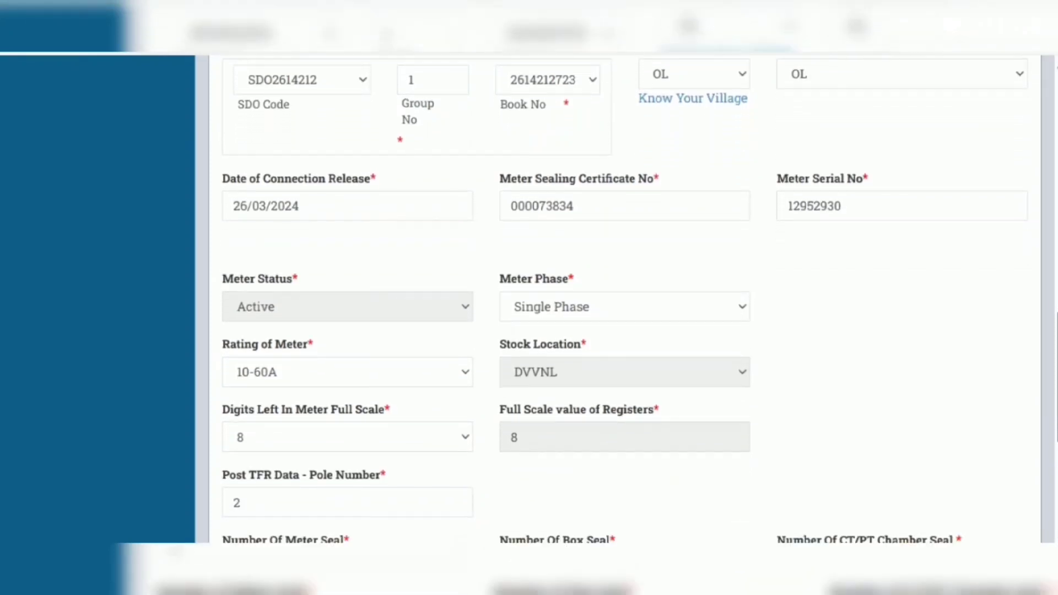
{"action": "scroll", "coordinate": [626, 298], "scroll_direction": "down", "scroll_amount": 5}
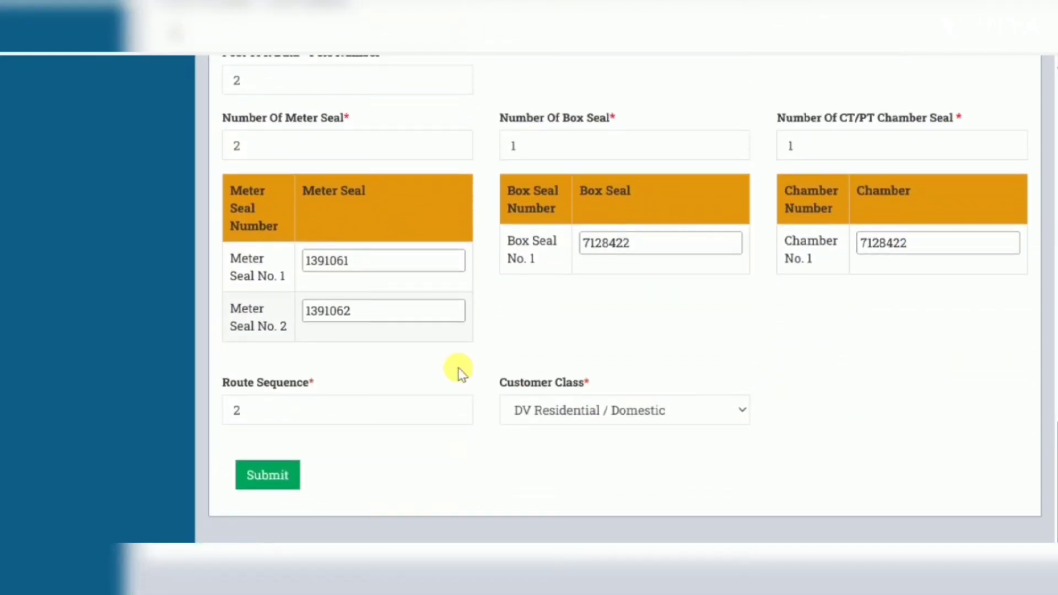
{"action": "left_click", "coordinate": [270, 477]}
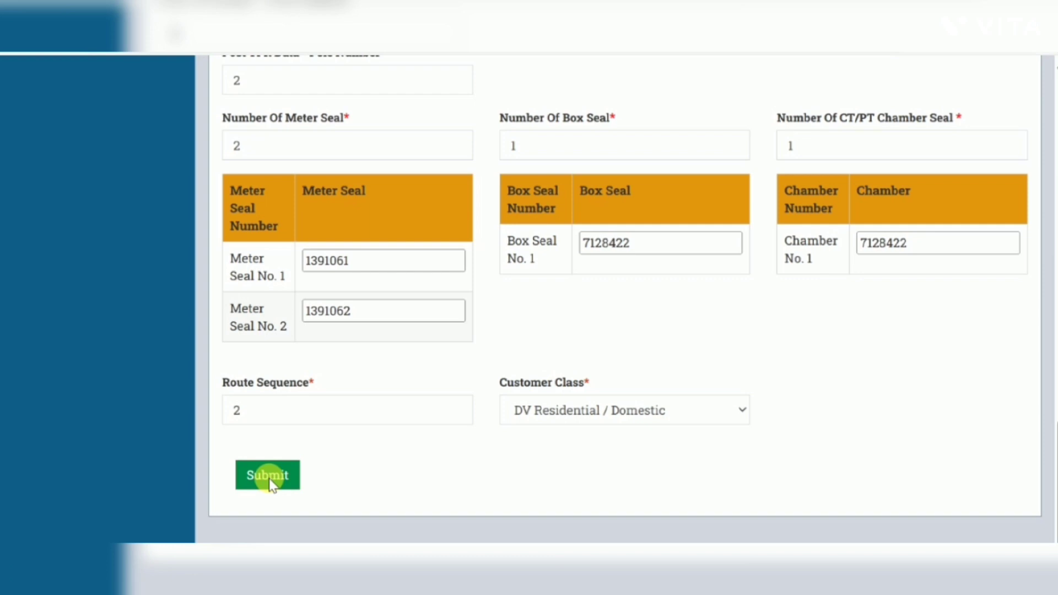
- Submit the metering form and go back to the Dashboard from the success page
{"action": "left_click", "coordinate": [270, 480]}
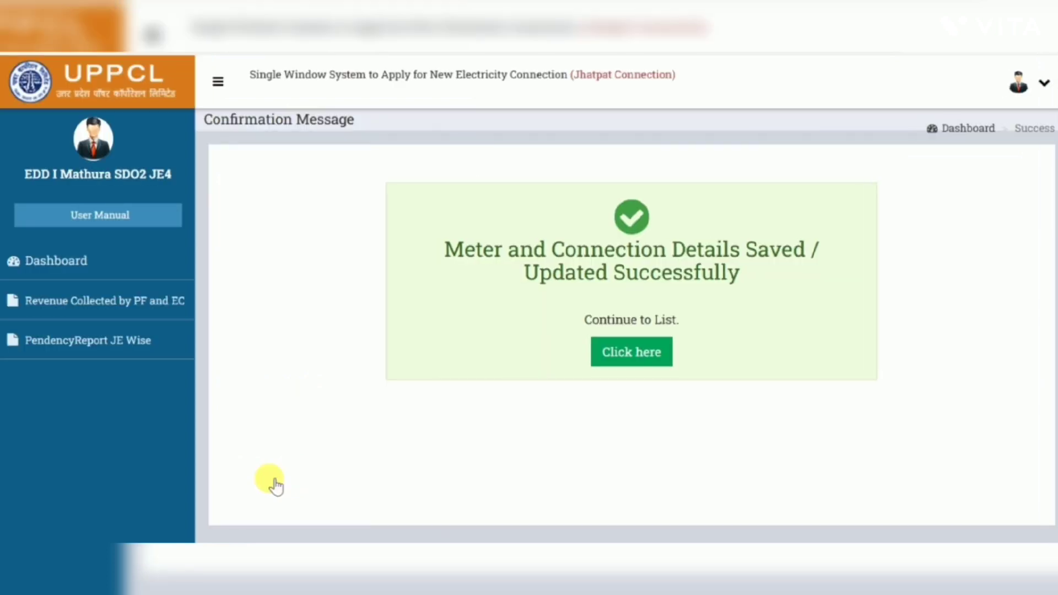
{"action": "left_click", "coordinate": [627, 352]}
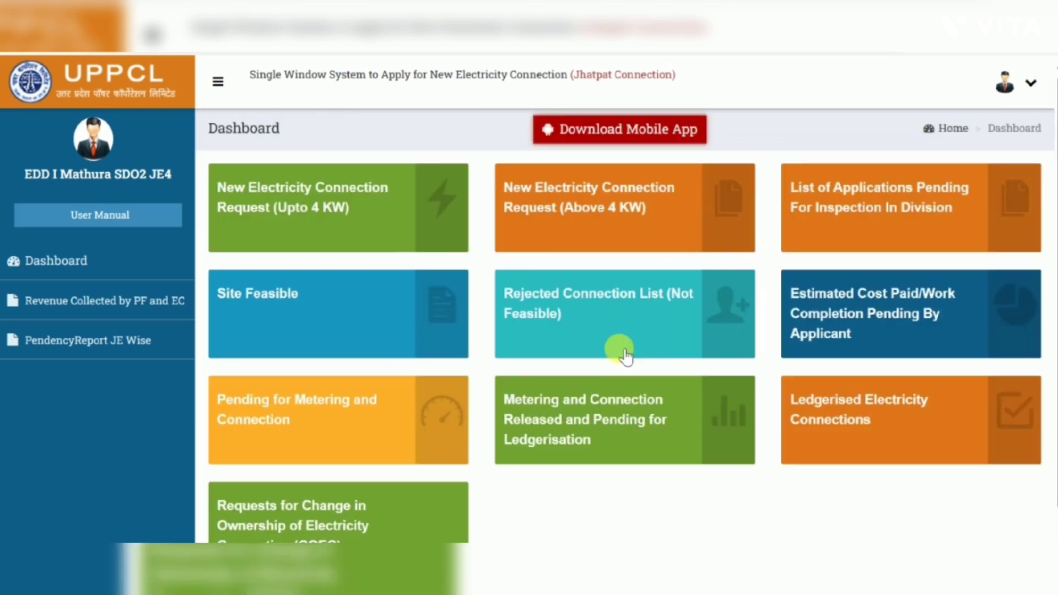